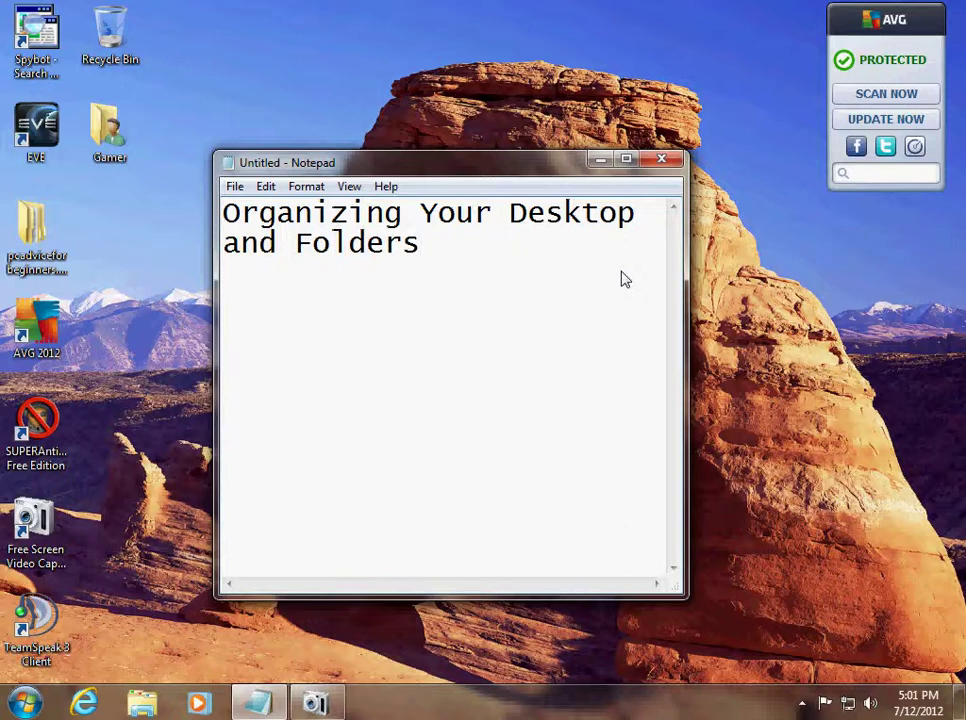
# Below the title, add the topic lines 'screen saver' and 'desktop backround' in Notepad.
pyautogui.press('Return')
pyautogui.press('Return')
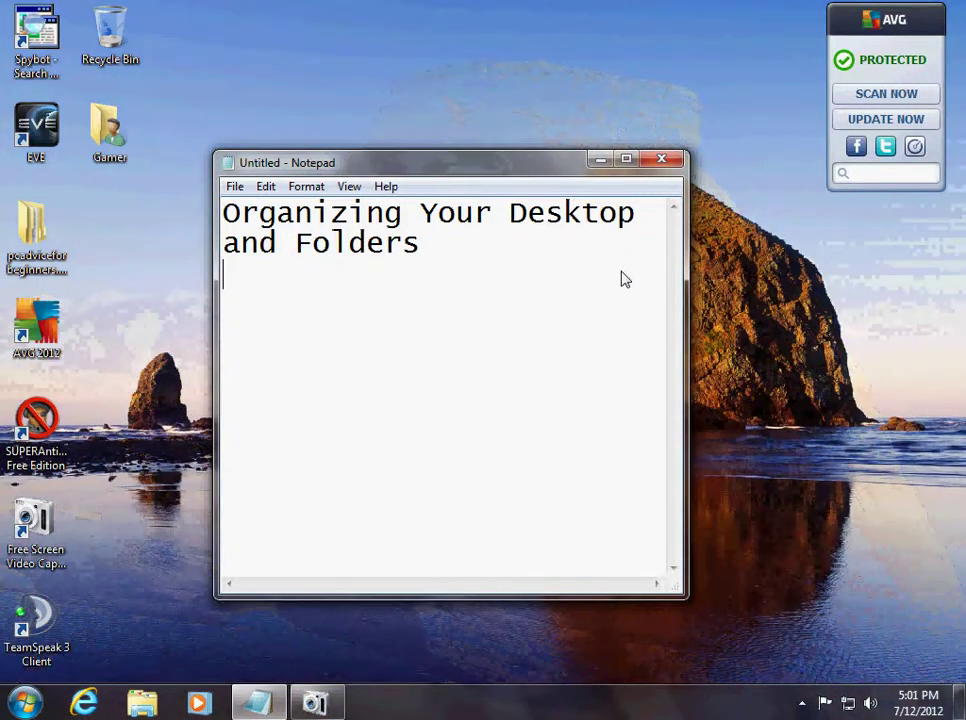
pyautogui.write('screen saver  ')
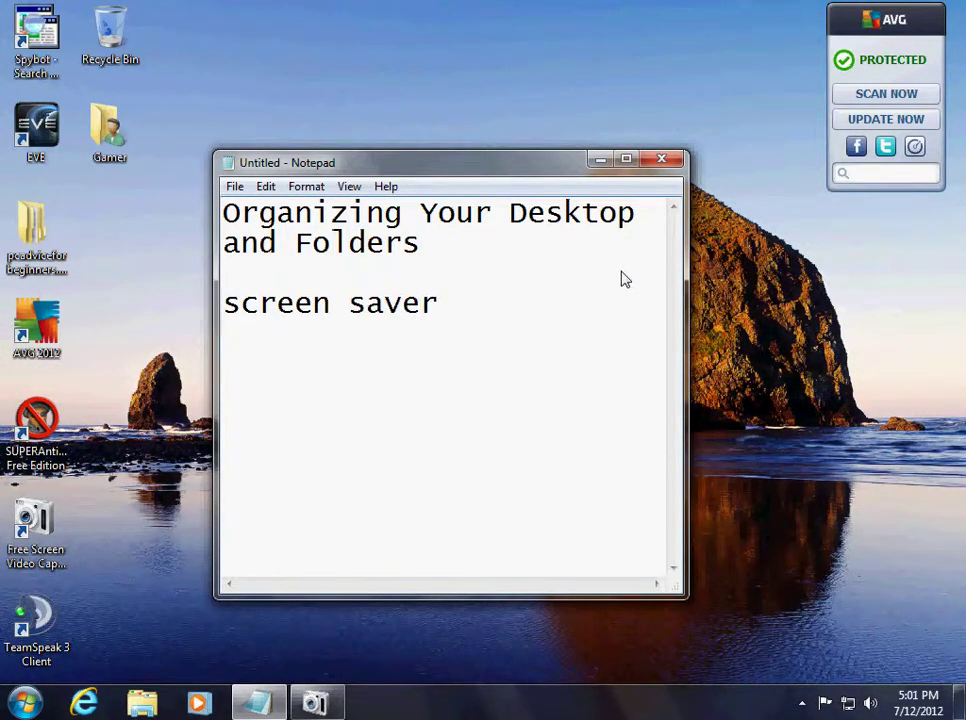
pyautogui.write('des')
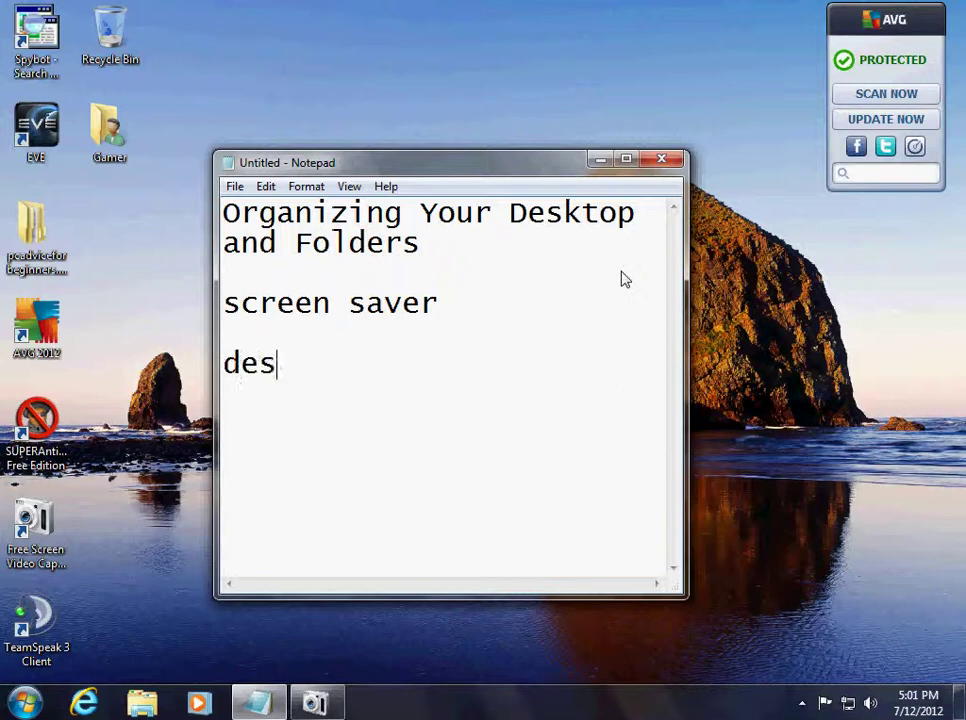
pyautogui.write('ktop back')
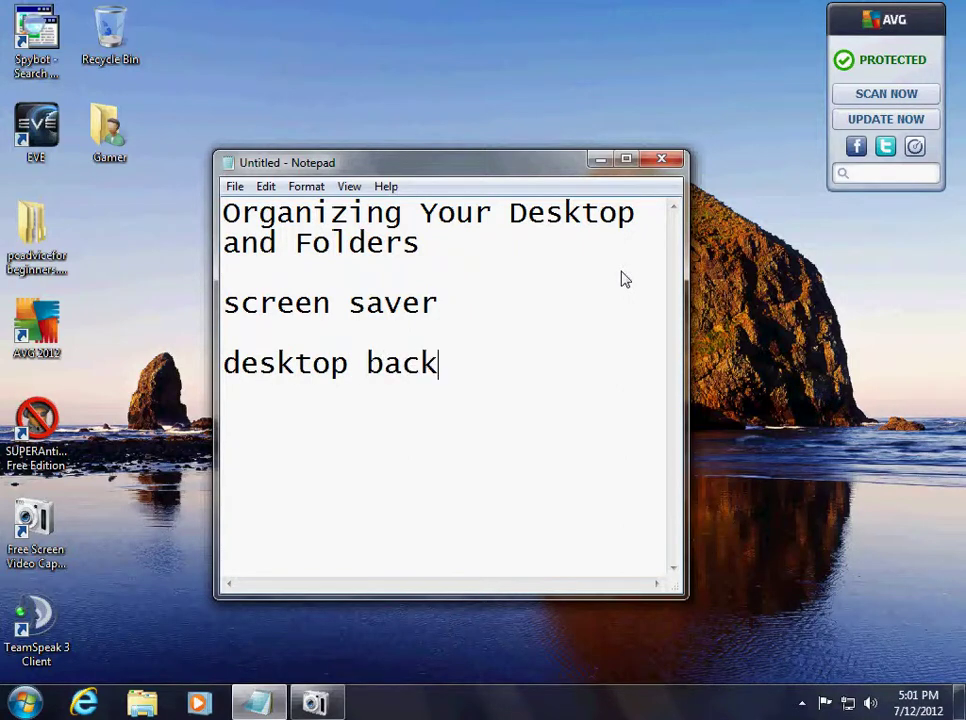
pyautogui.write('round')
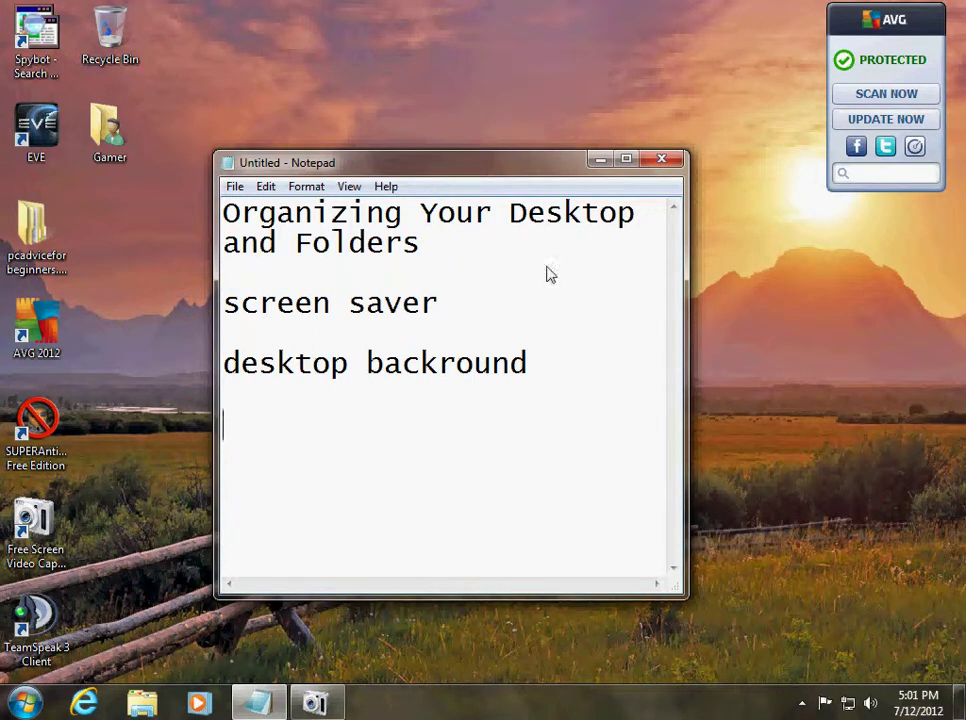
# Minimize Notepad to reveal the desktop, opening and closing the Start menu twice.
pyautogui.click(600, 160)
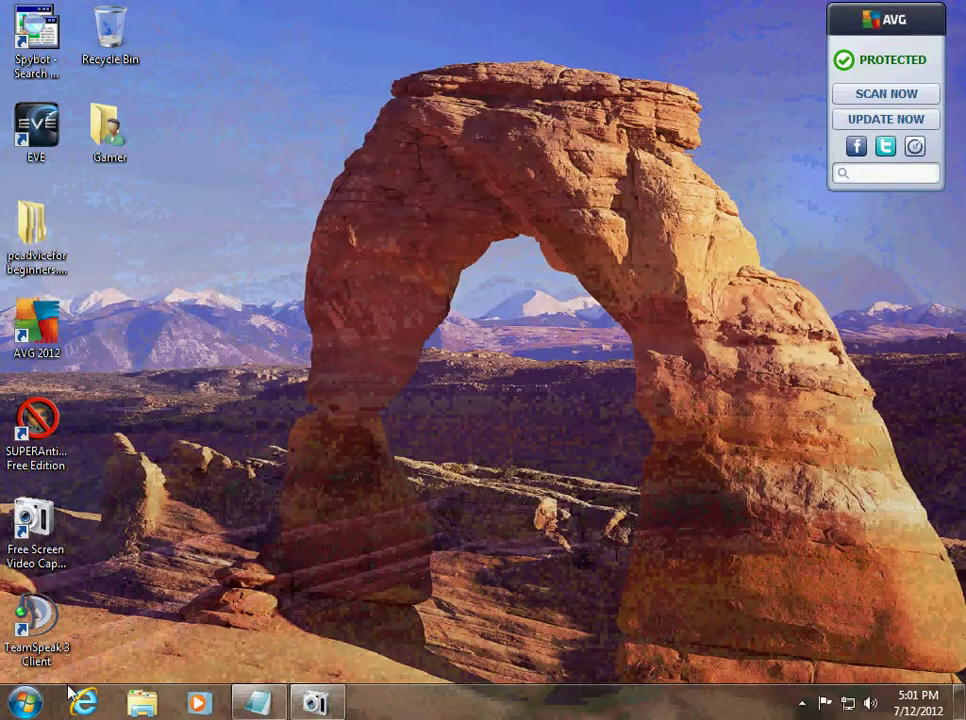
pyautogui.click(40, 705)
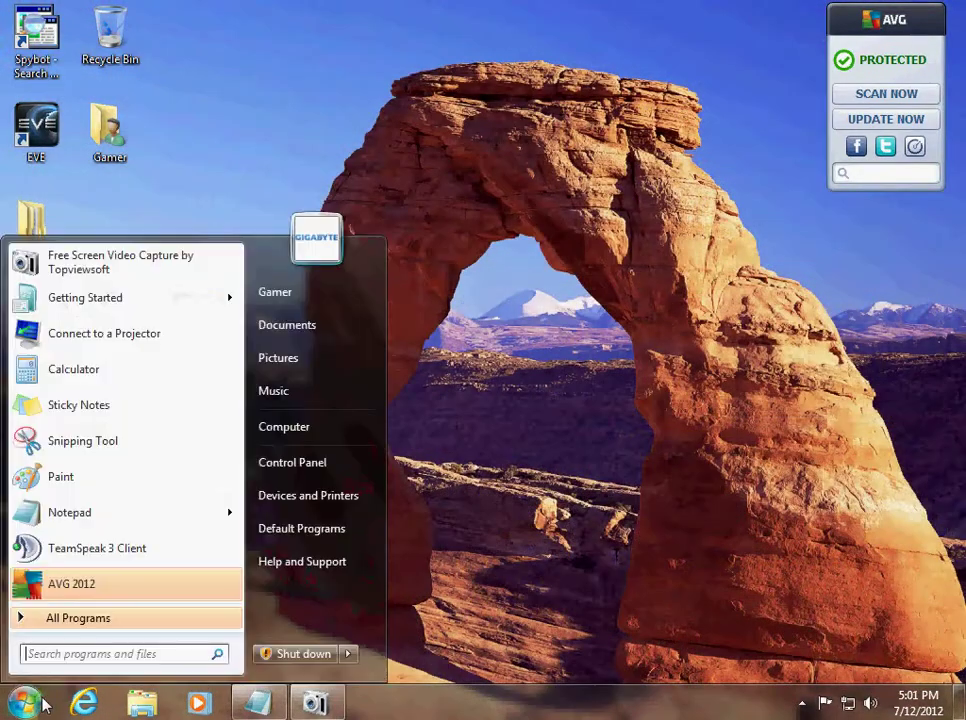
pyautogui.click(101, 4)
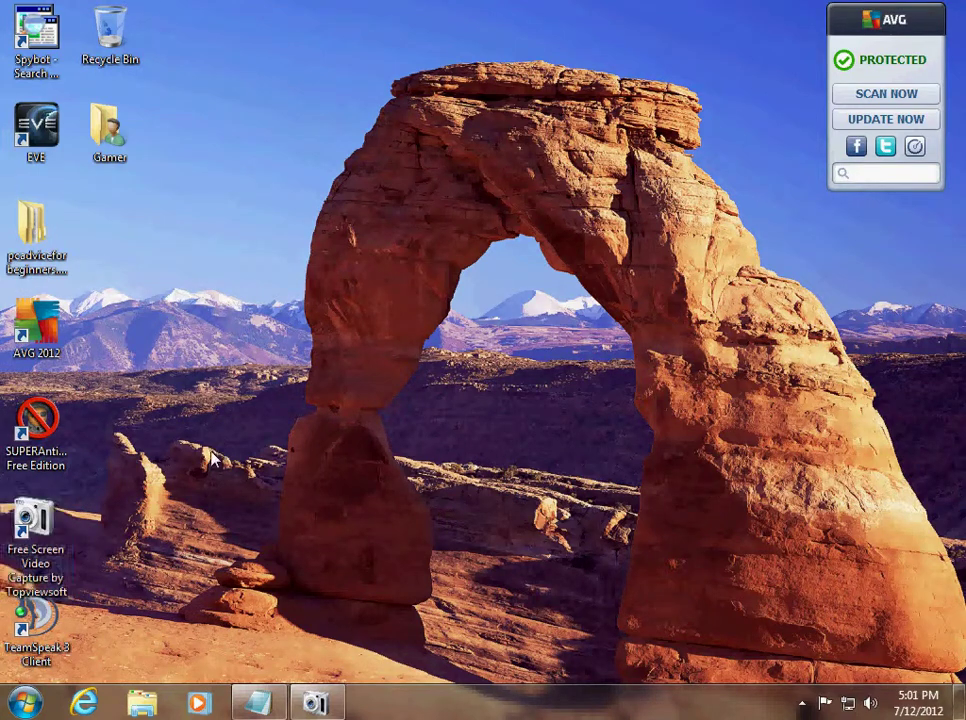
pyautogui.click(33, 713)
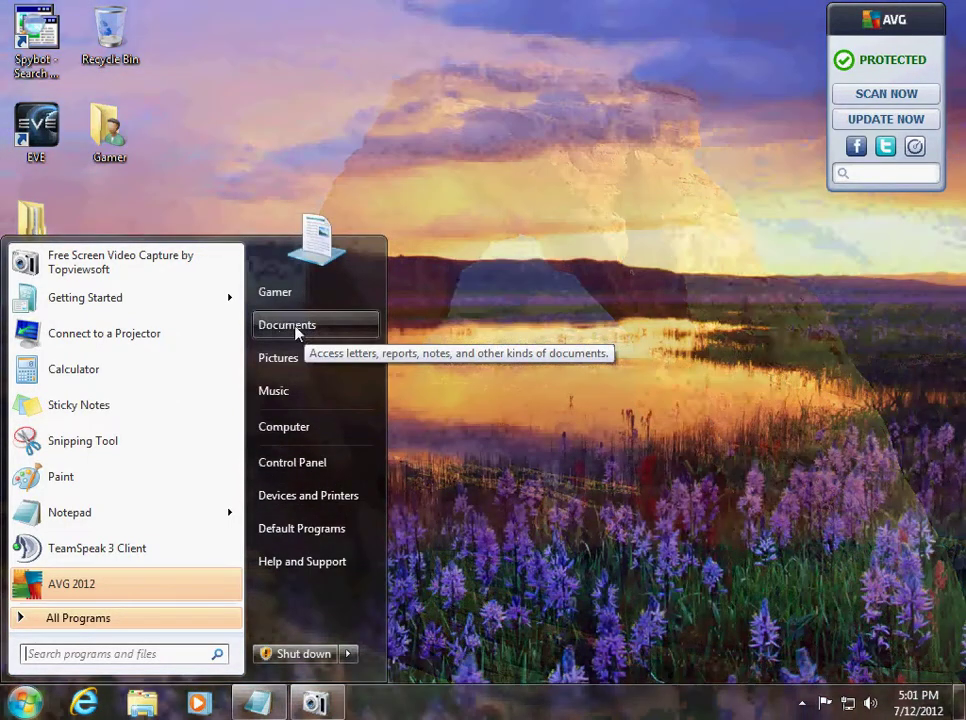
pyautogui.click(528, 351)
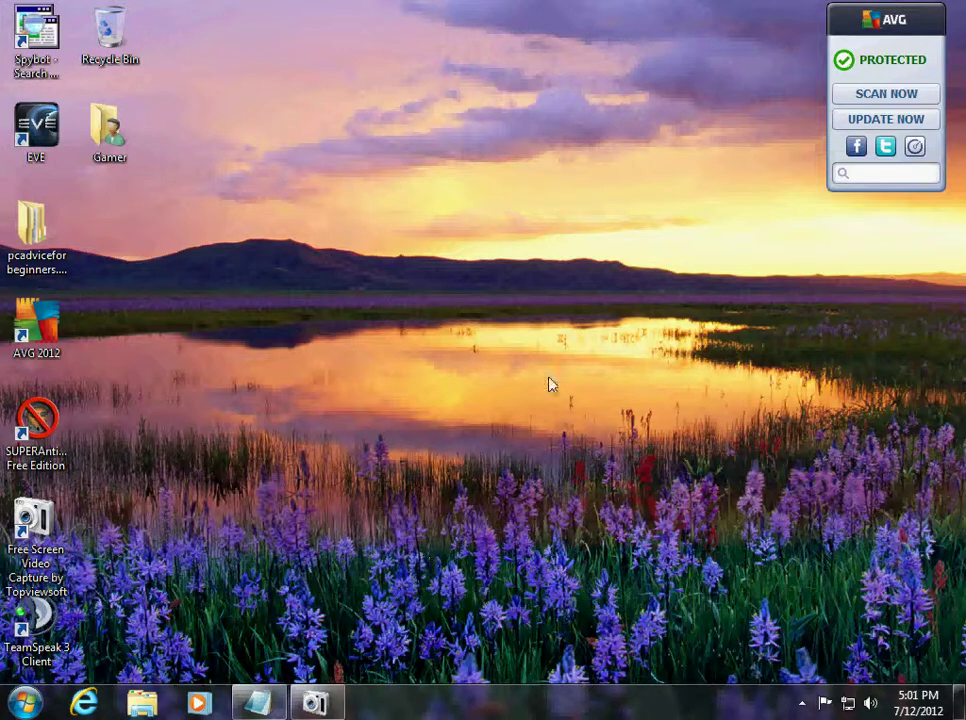
# Open Personalization from the desktop's right-click menu and reposition its window.
pyautogui.rightClick(508, 310)
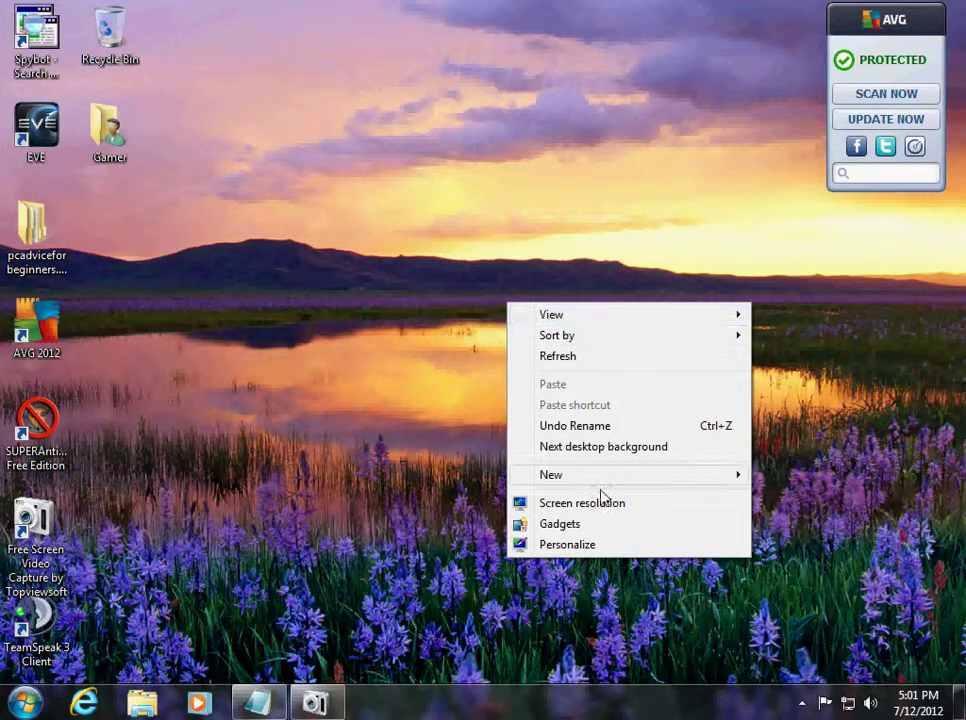
pyautogui.click(567, 545)
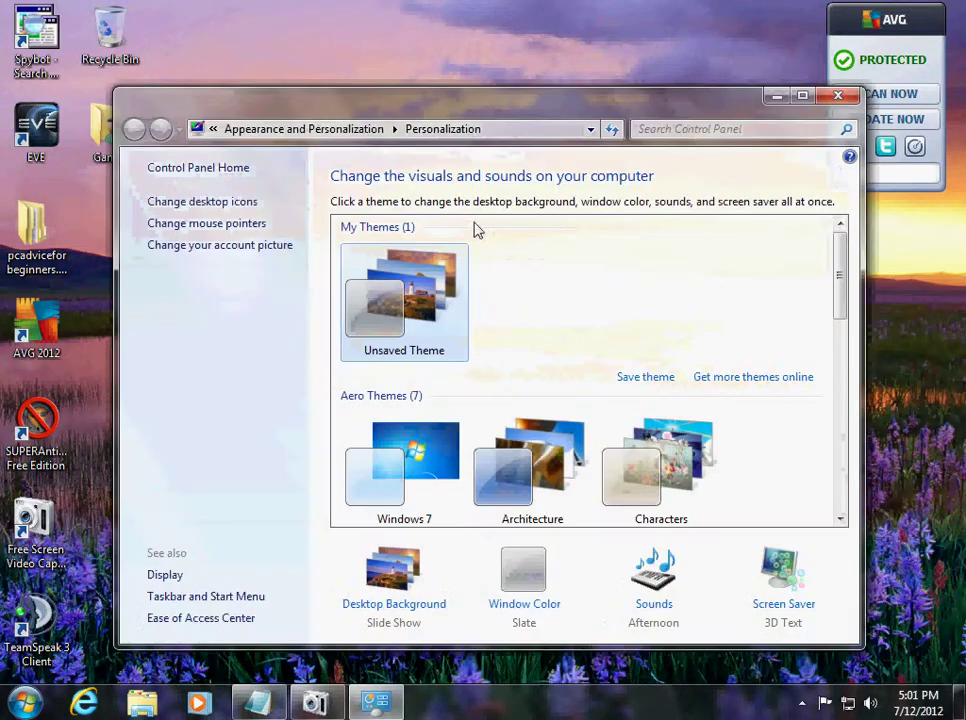
pyautogui.moveTo(419, 112); pyautogui.dragTo(446, 95)
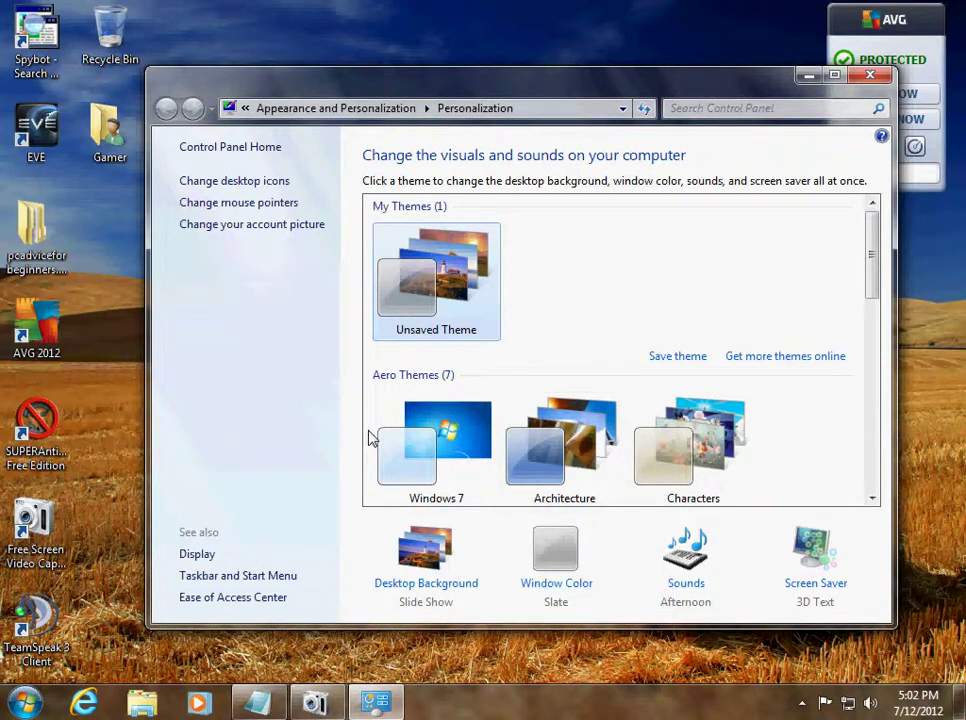
# Enable the Computer, Network and Control Panel desktop icons and apply the change.
pyautogui.click(240, 184)
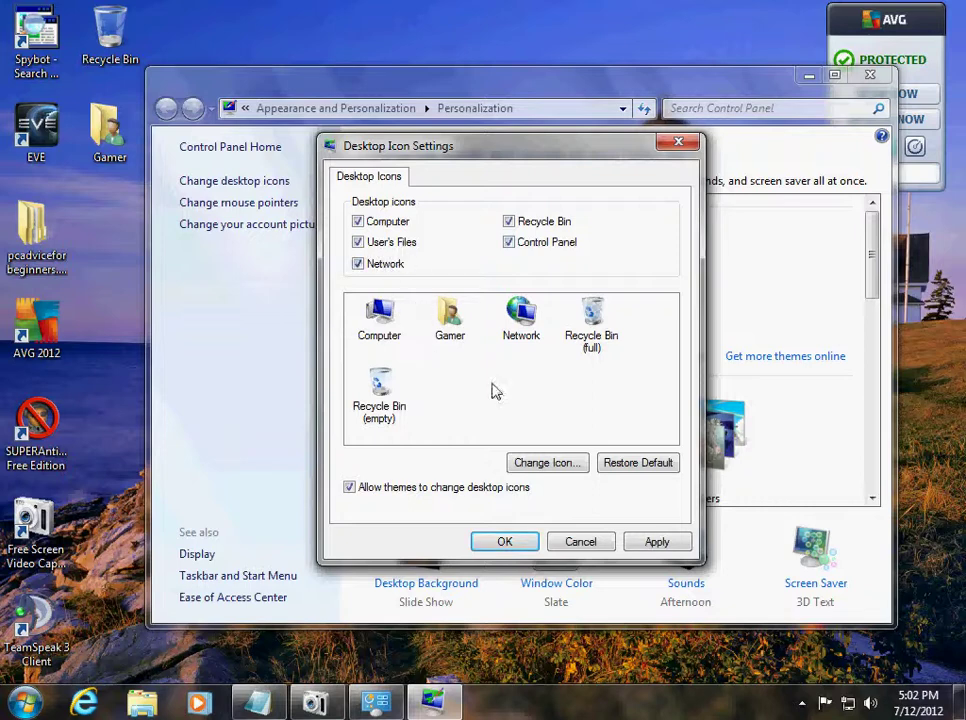
pyautogui.click(657, 542)
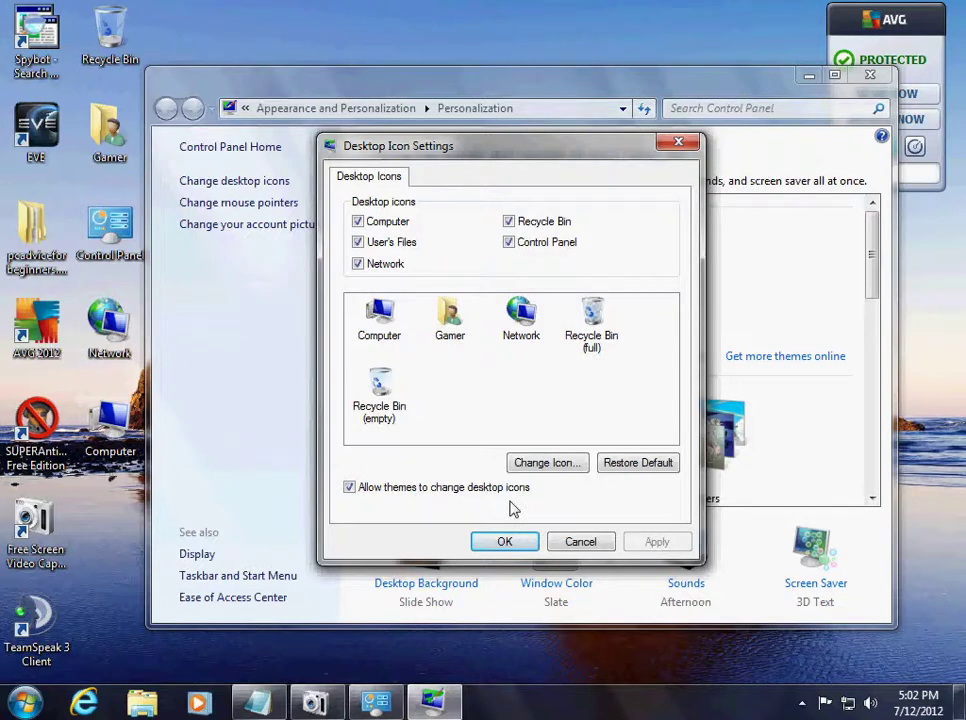
pyautogui.click(505, 542)
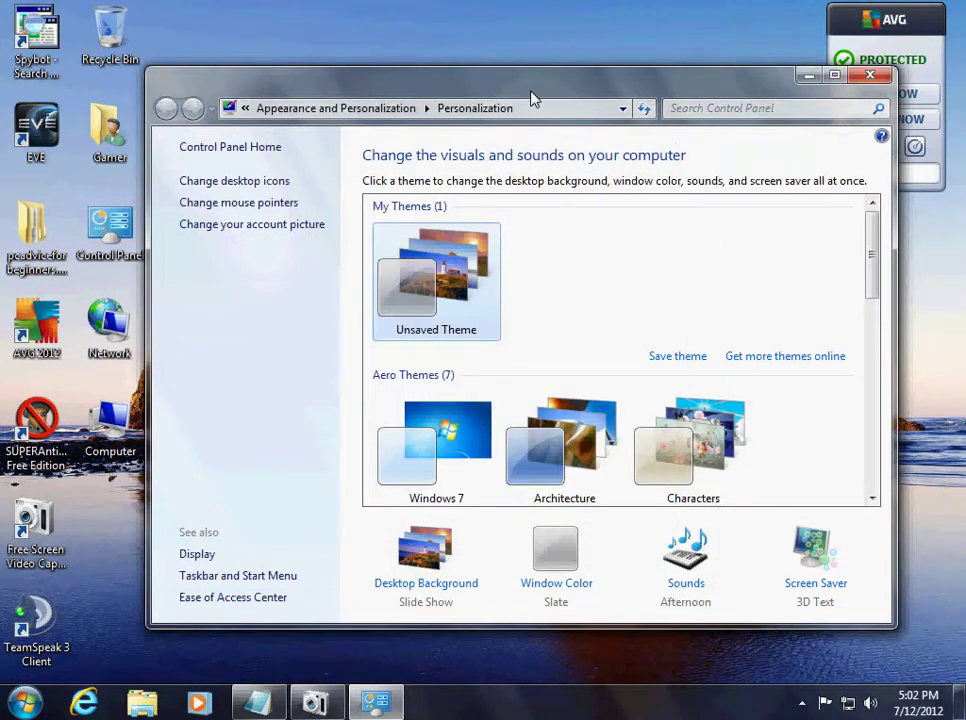
pyautogui.moveTo(532, 95); pyautogui.dragTo(513, 82)
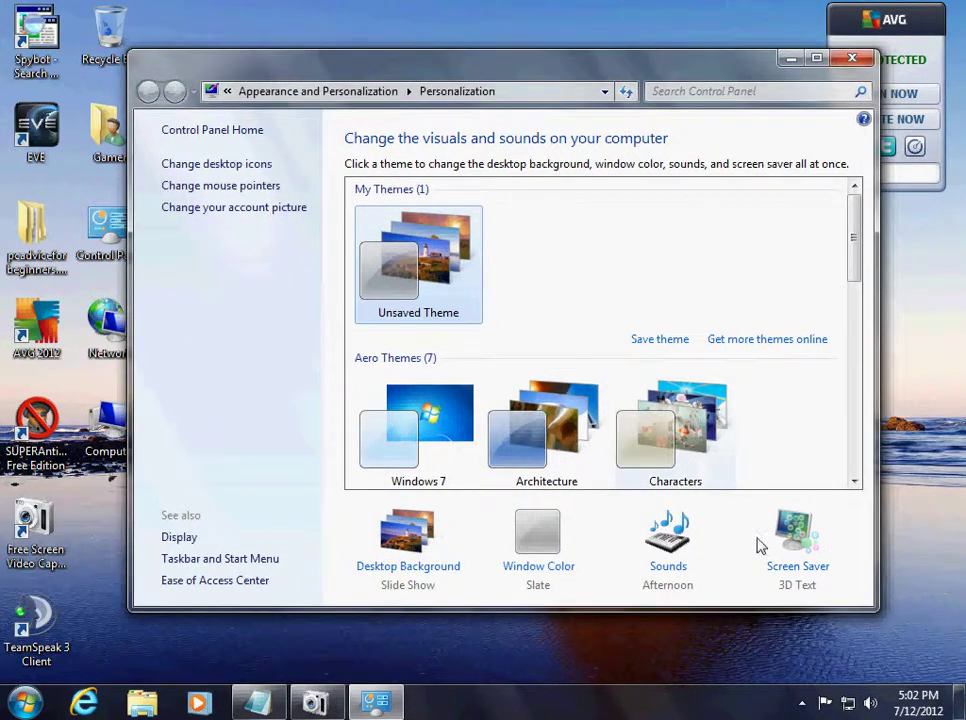
# Open Screen Saver Settings and preview the 3D Text, Blank and Bubbles screen savers.
pyautogui.click(786, 572)
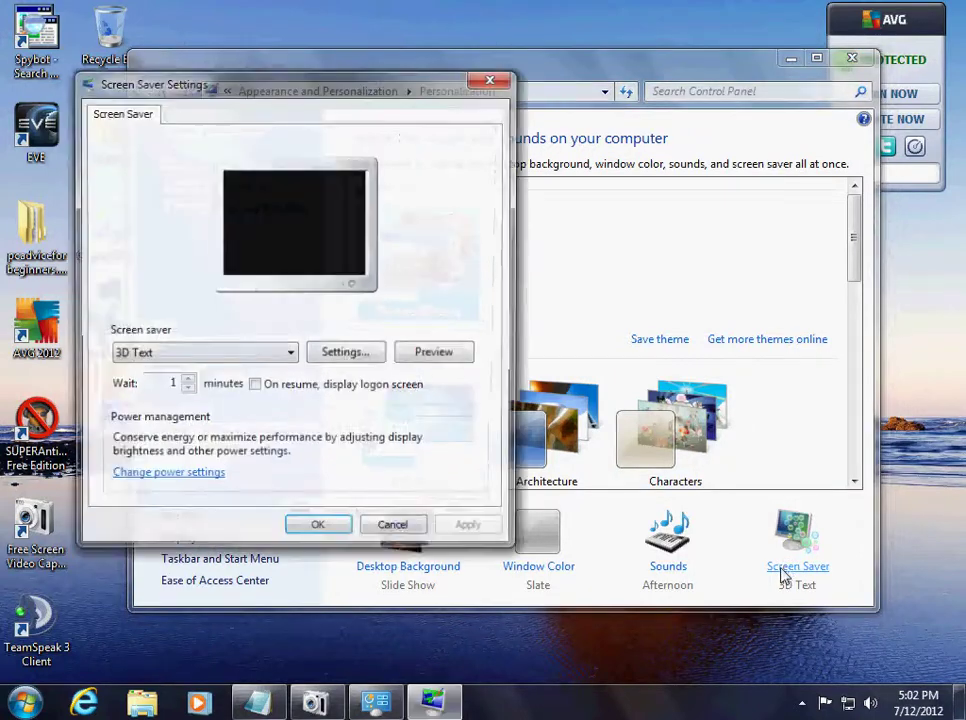
pyautogui.moveTo(274, 86); pyautogui.dragTo(383, 105)
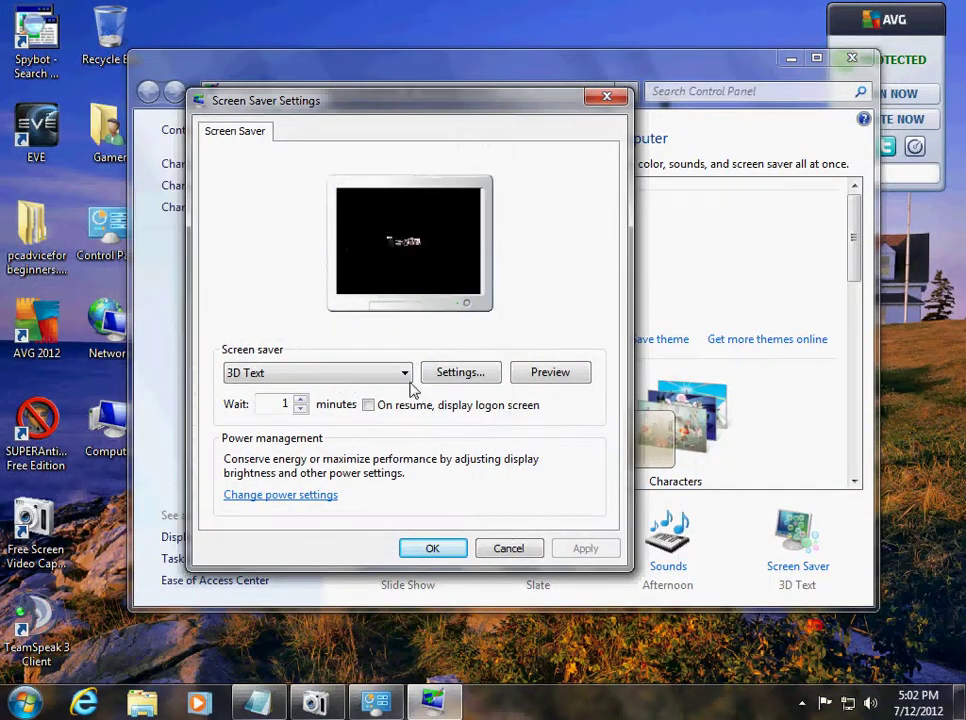
pyautogui.click(402, 375)
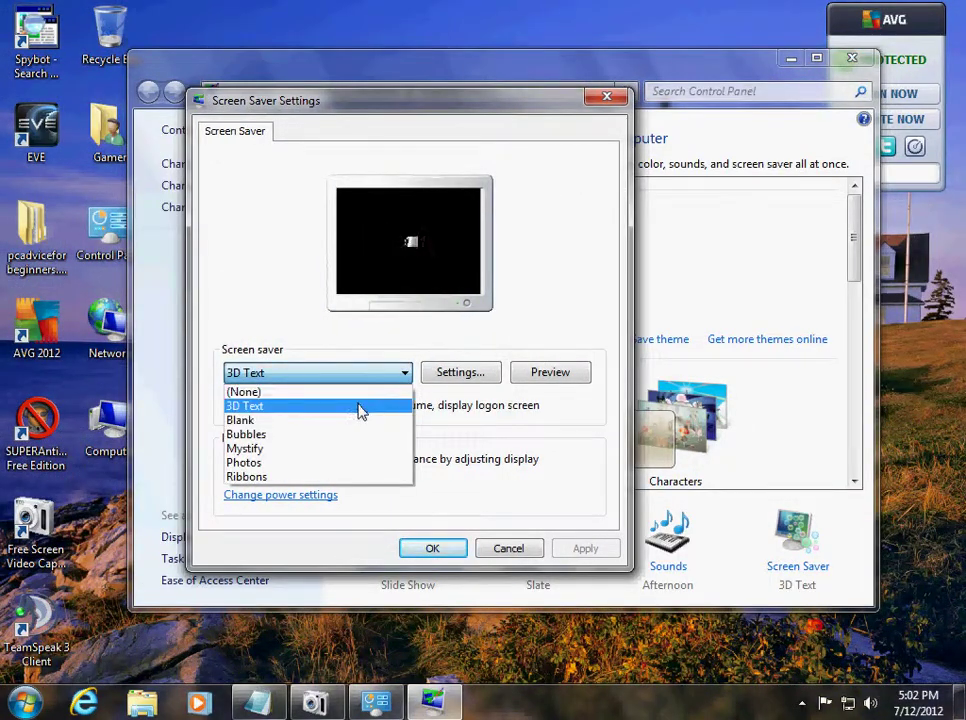
pyautogui.click(361, 406)
pyautogui.click(405, 375)
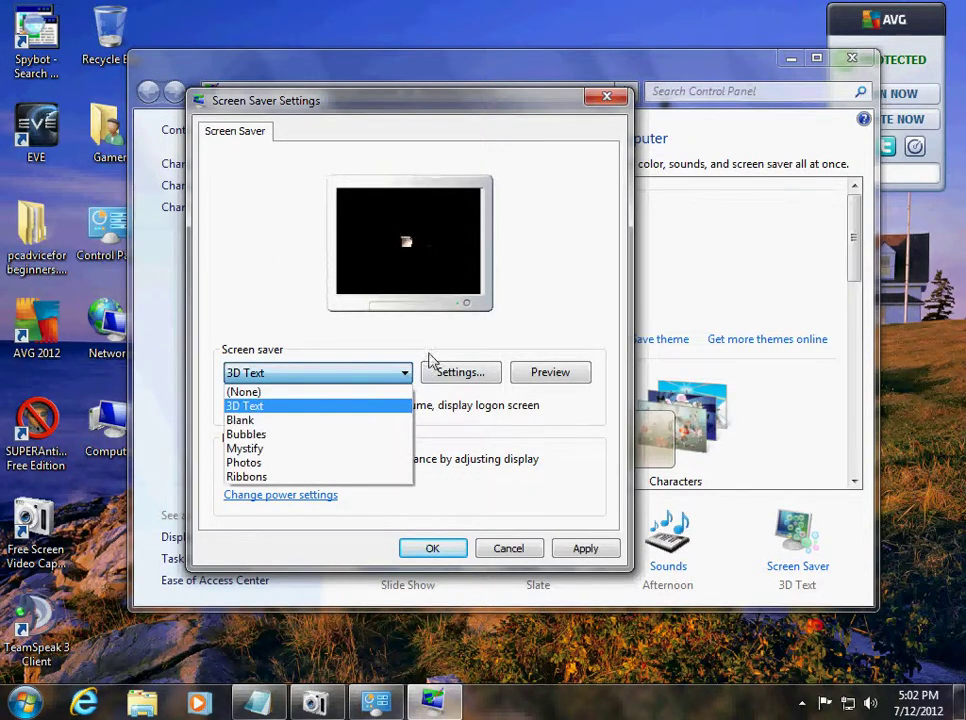
pyautogui.click(328, 421)
pyautogui.click(395, 377)
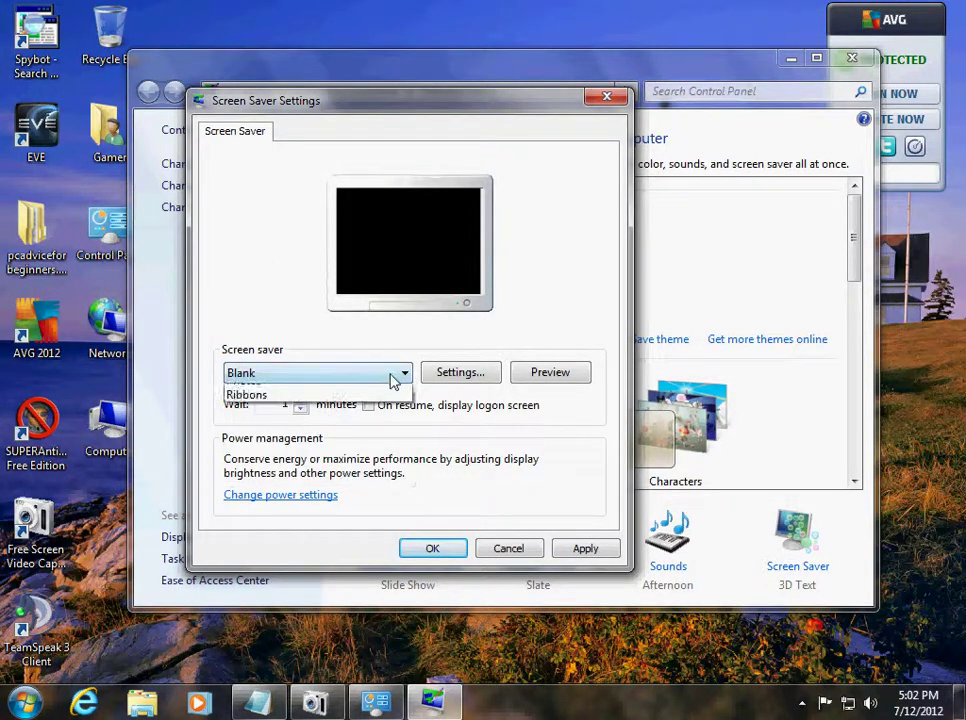
pyautogui.click(345, 434)
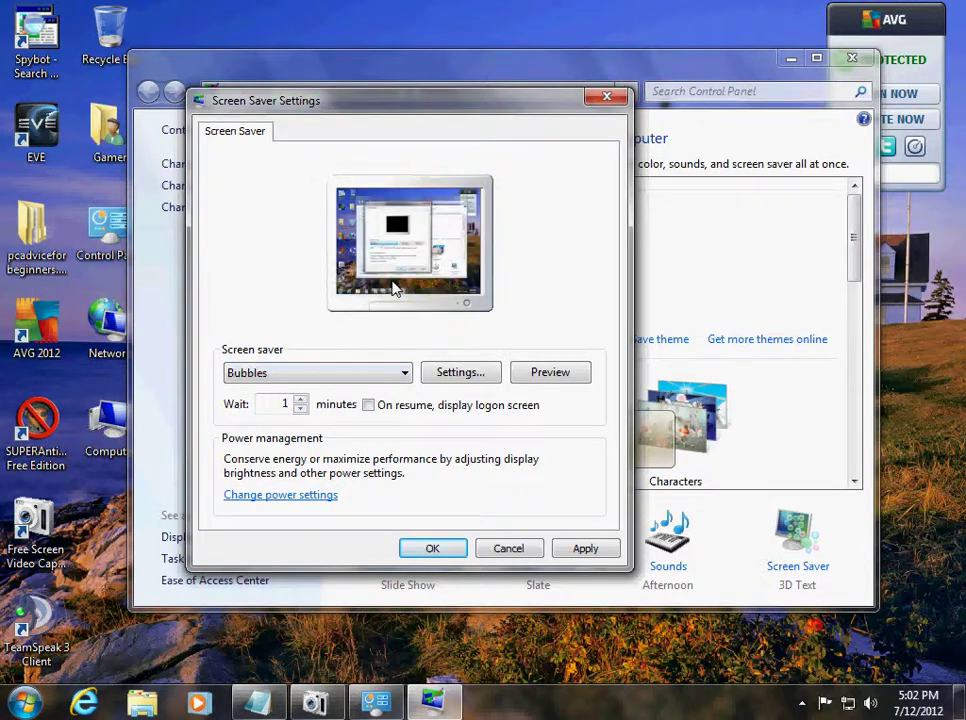
# Try the Mystify, Photos and Ribbons screen savers, then settle on 3D Text.
pyautogui.click(405, 376)
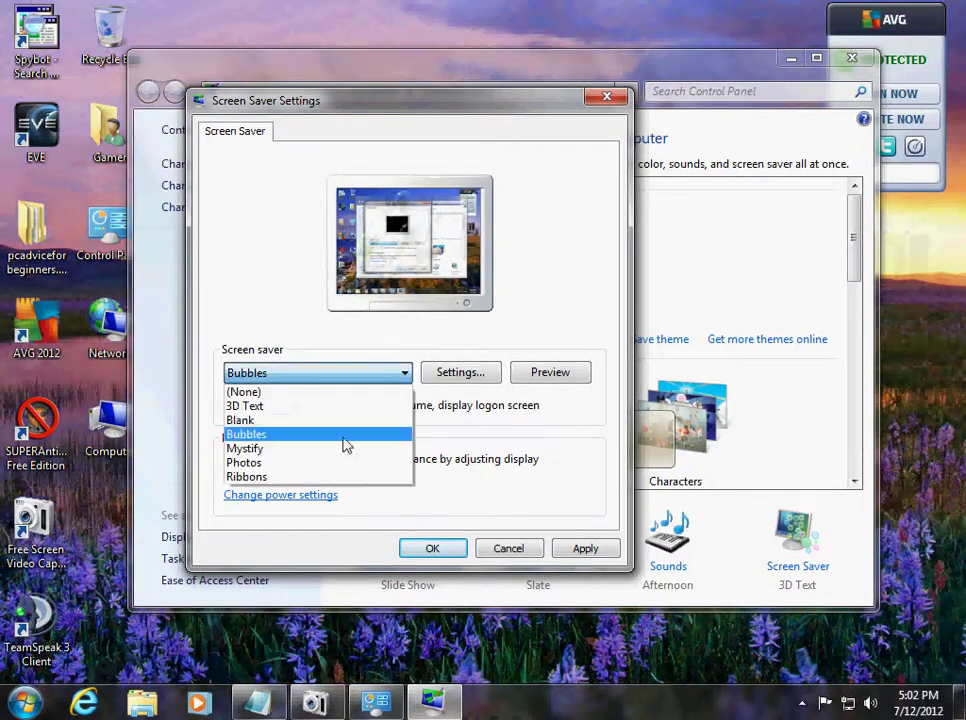
pyautogui.click(340, 448)
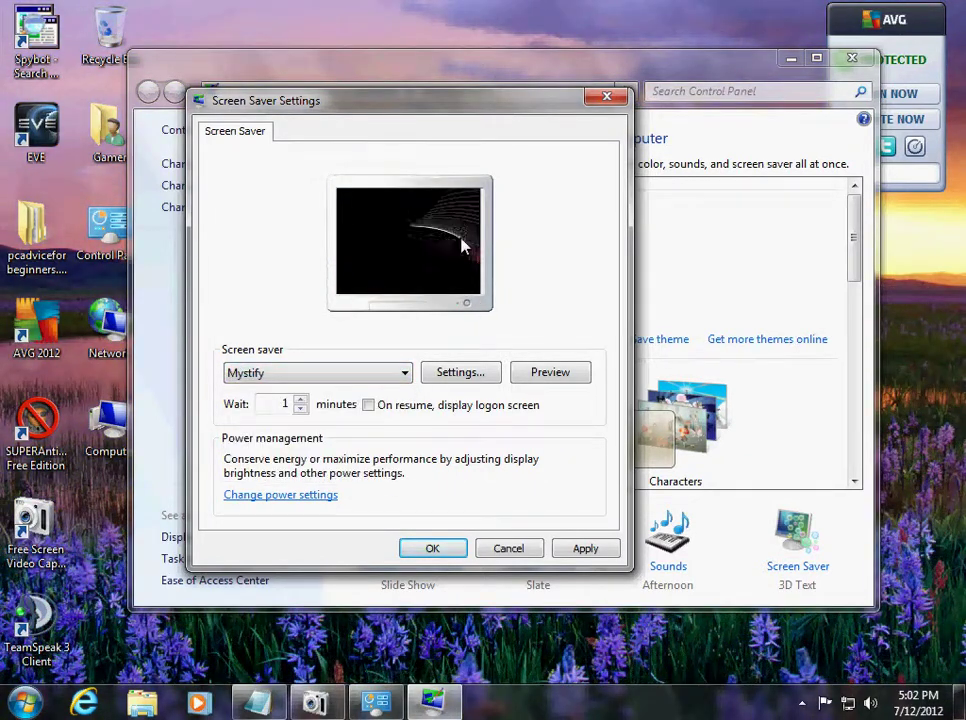
pyautogui.click(401, 375)
pyautogui.click(340, 462)
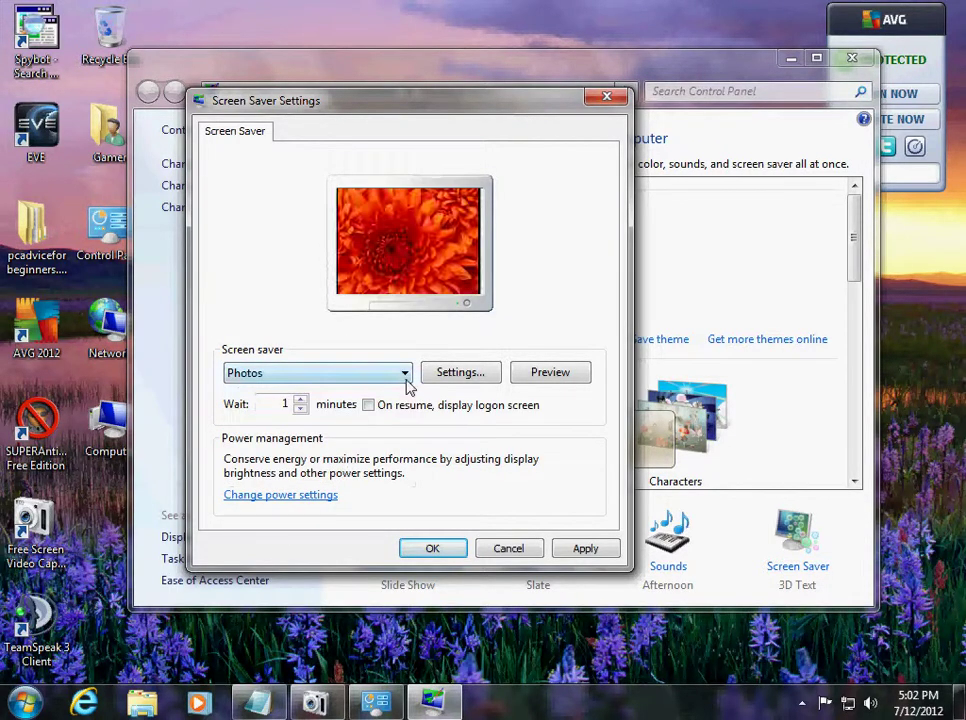
pyautogui.click(404, 380)
pyautogui.click(366, 478)
pyautogui.click(400, 373)
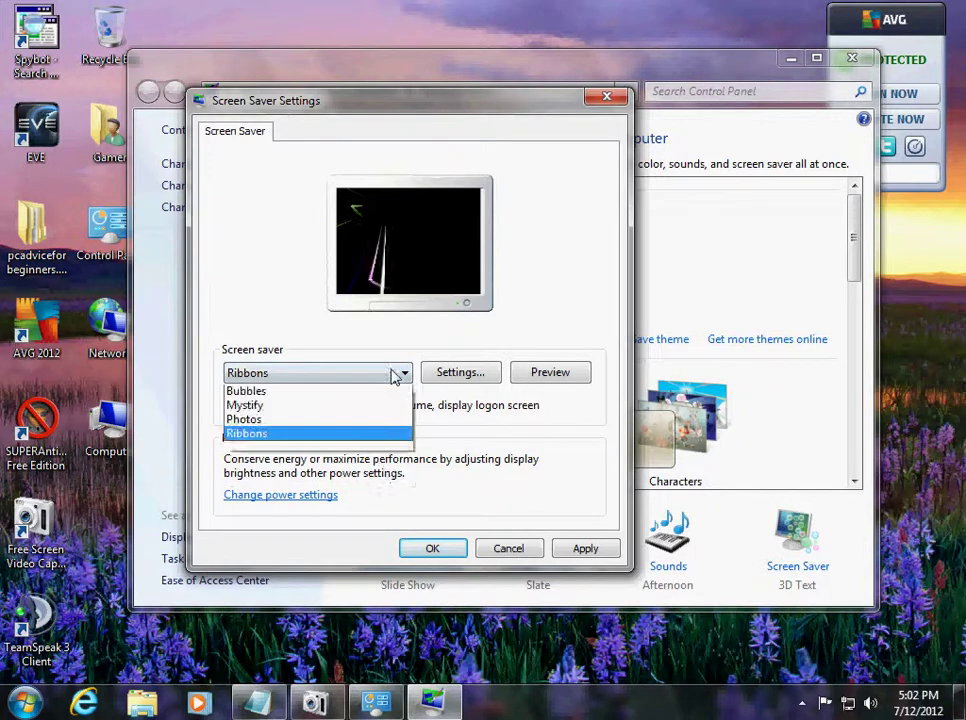
pyautogui.click(374, 408)
# Confirm the 3D Text options showing 'Windows 7' and apply the screen saver with logon on resume.
pyautogui.click(466, 376)
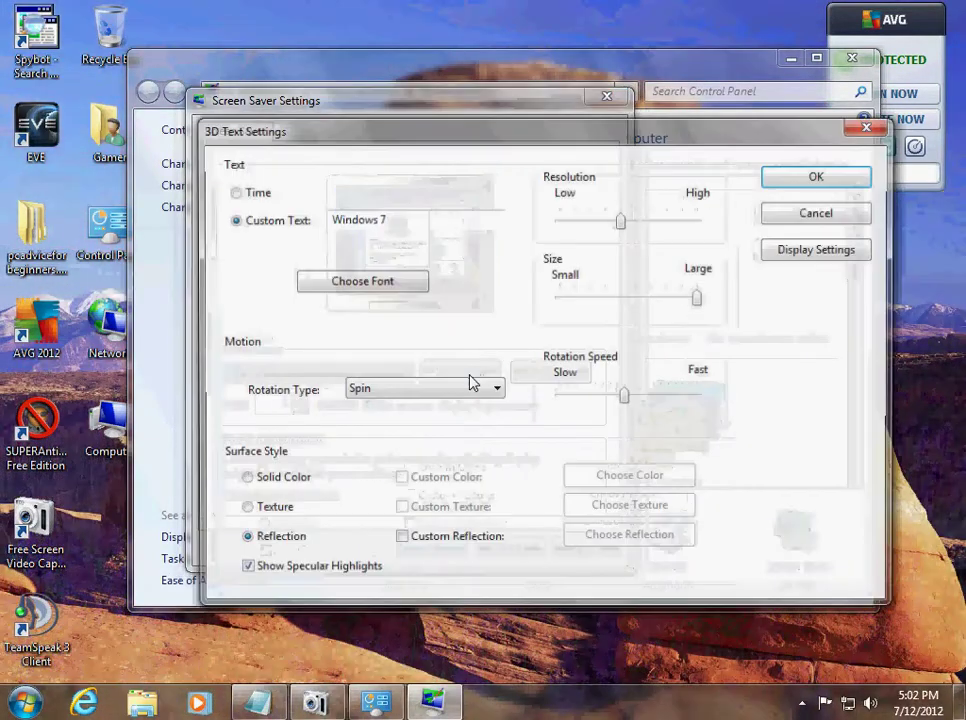
pyautogui.click(771, 183)
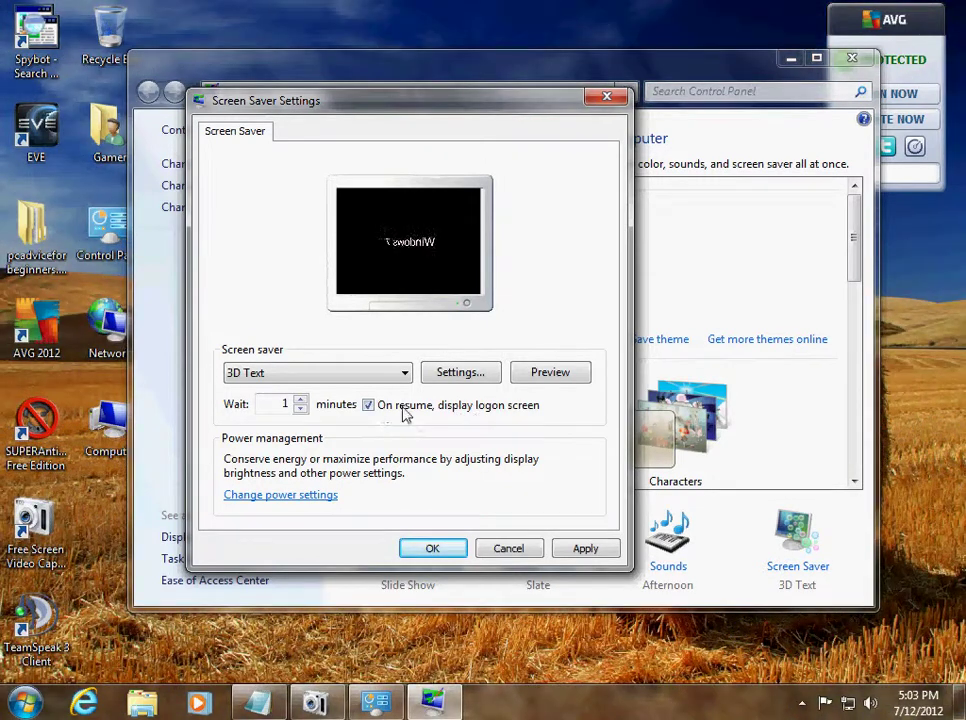
pyautogui.click(601, 554)
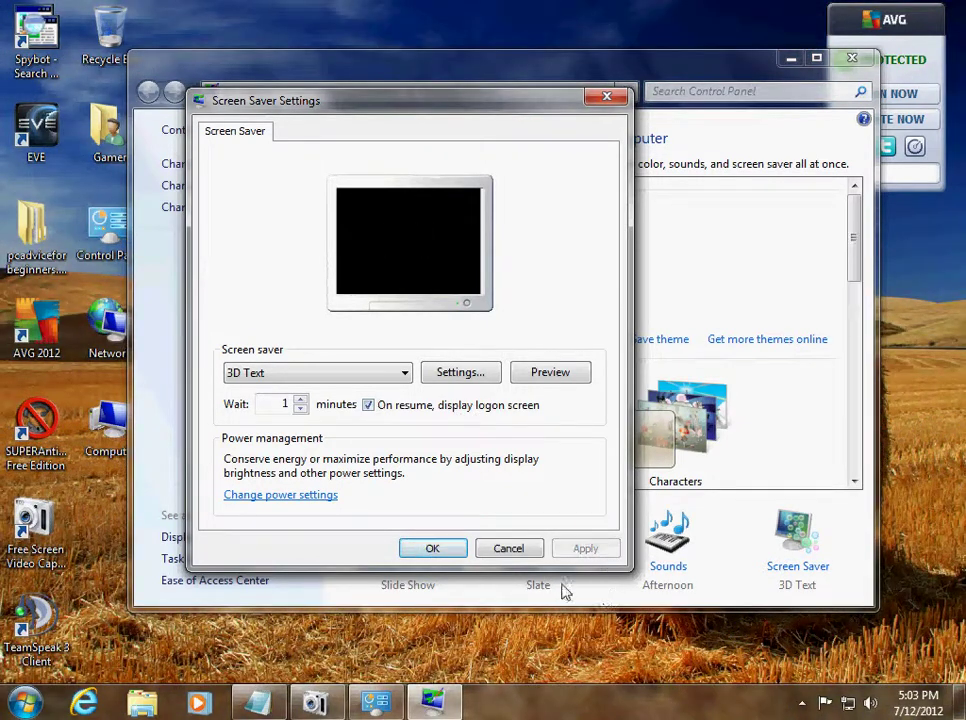
pyautogui.click(416, 551)
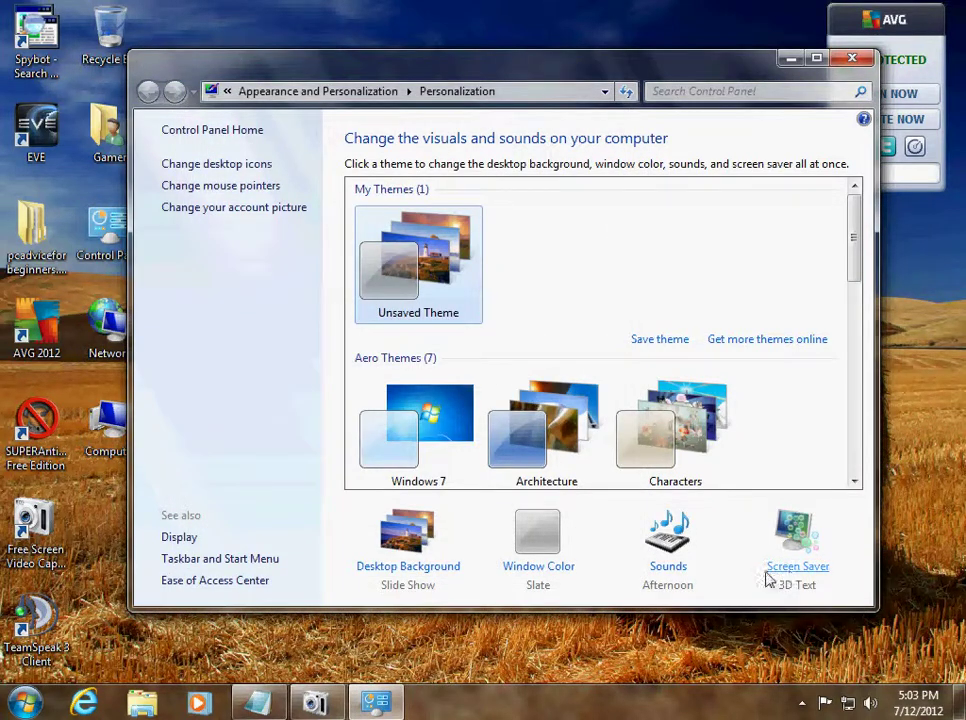
pyautogui.click(452, 569)
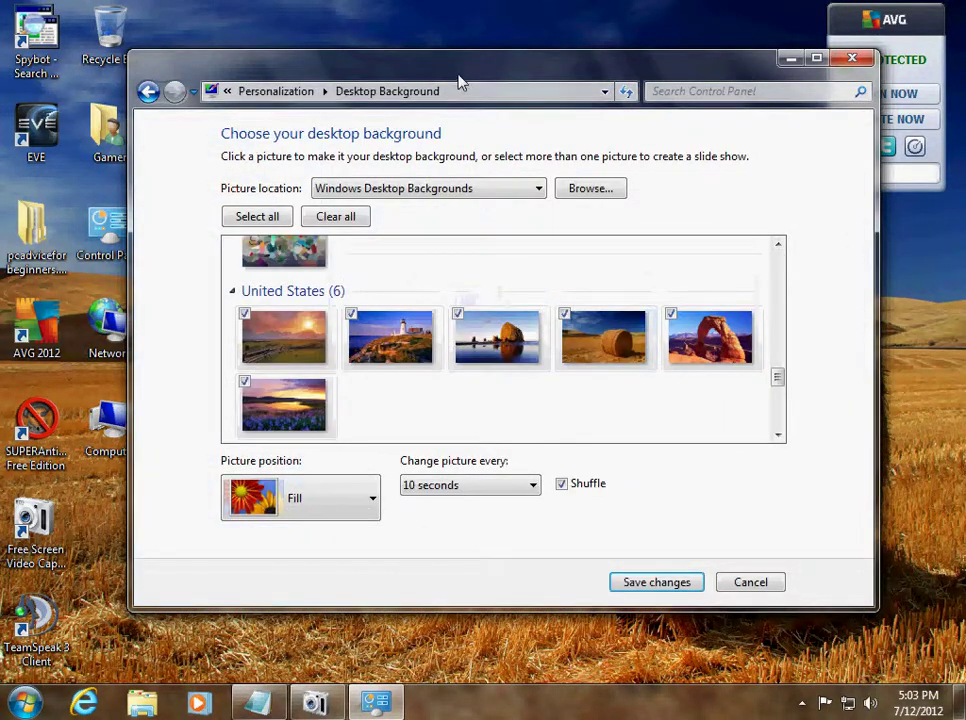
pyautogui.moveTo(459, 82); pyautogui.dragTo(496, 97)
pyautogui.scroll(-1, 816, 393)
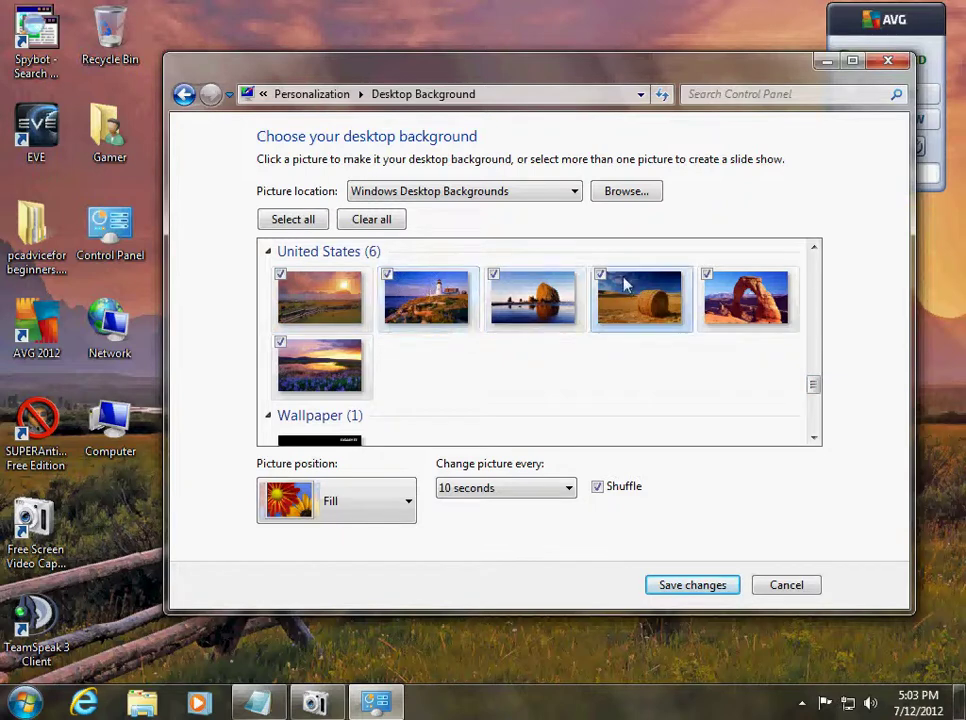
pyautogui.click(489, 490)
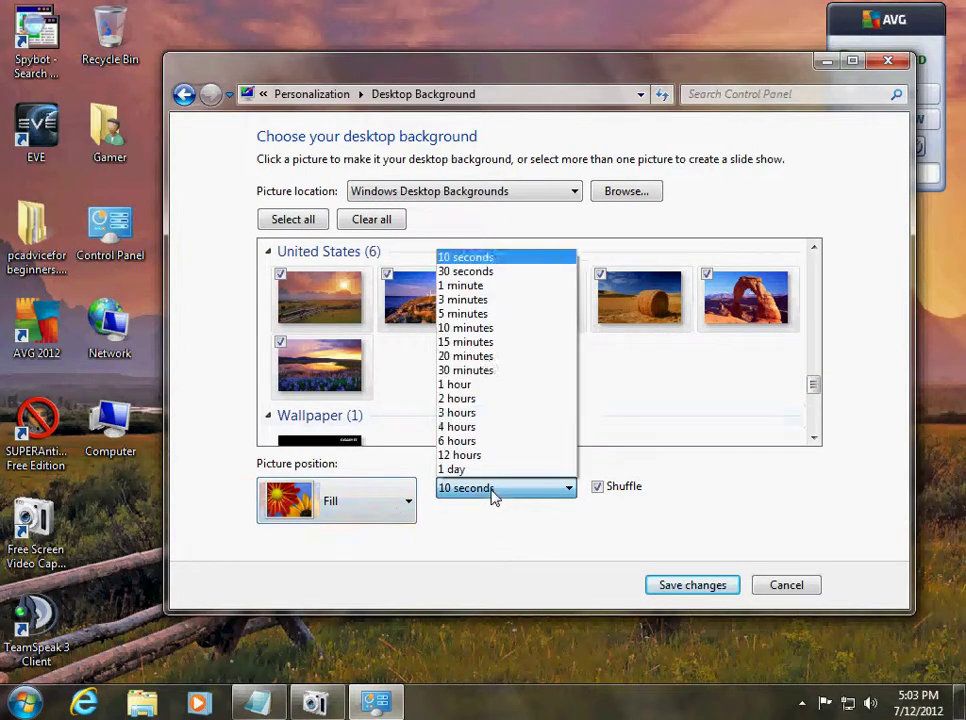
pyautogui.click(465, 257)
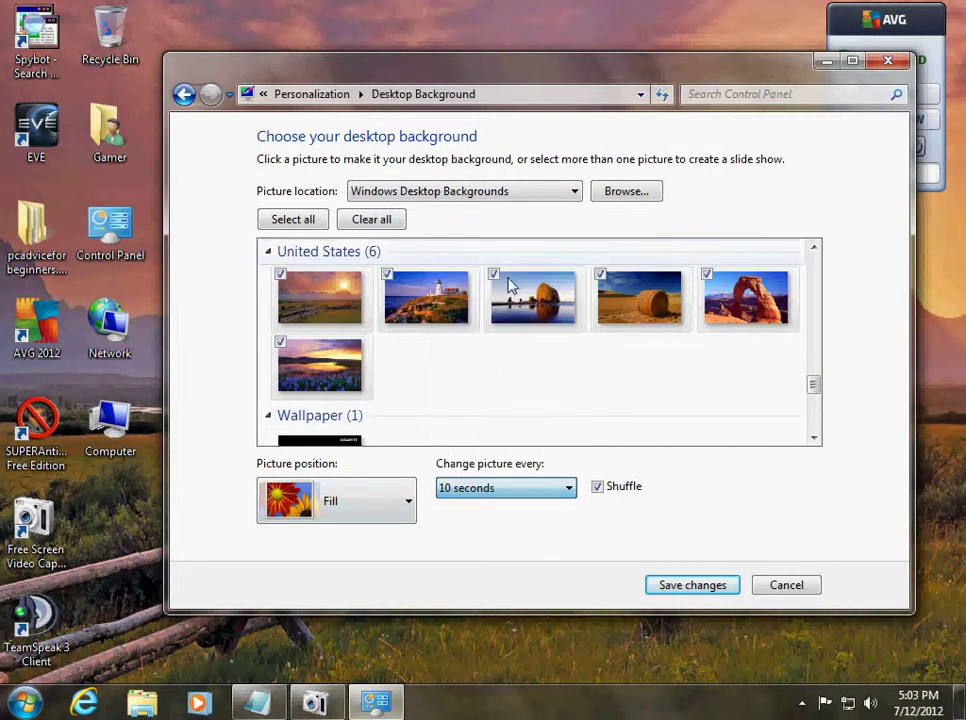
pyautogui.click(688, 422)
pyautogui.scroll(10, 686, 397)
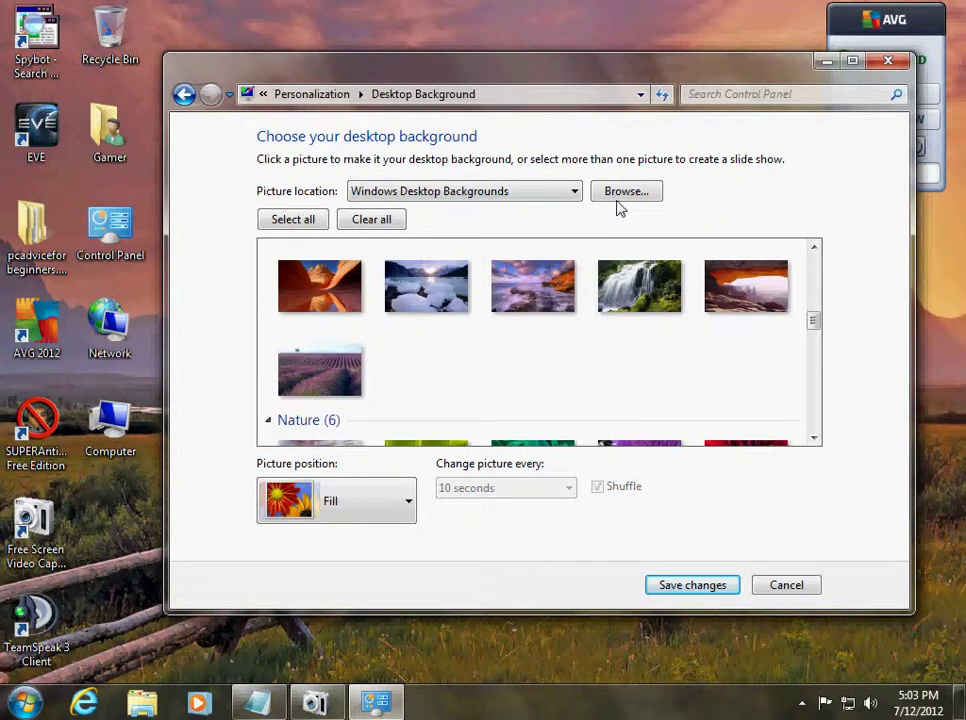
pyautogui.click(630, 198)
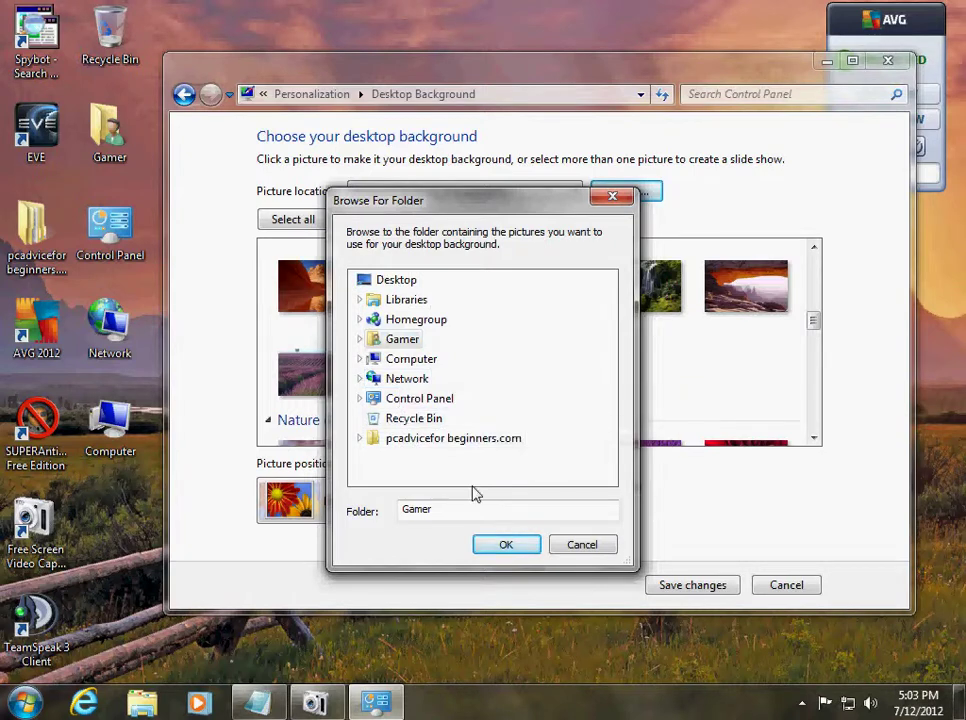
pyautogui.click(614, 199)
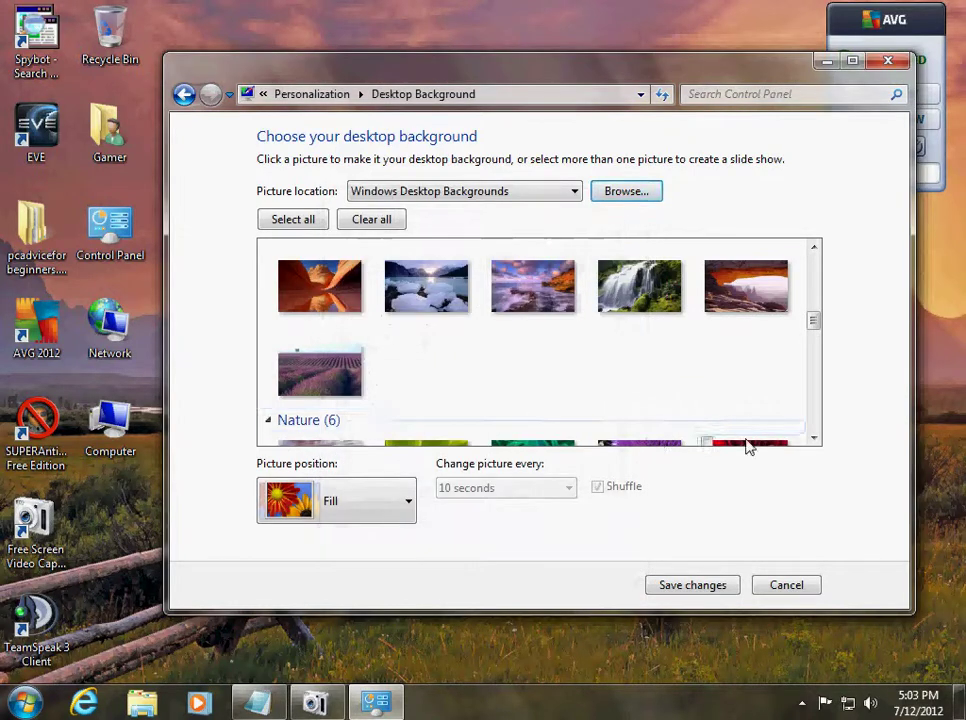
pyautogui.click(778, 588)
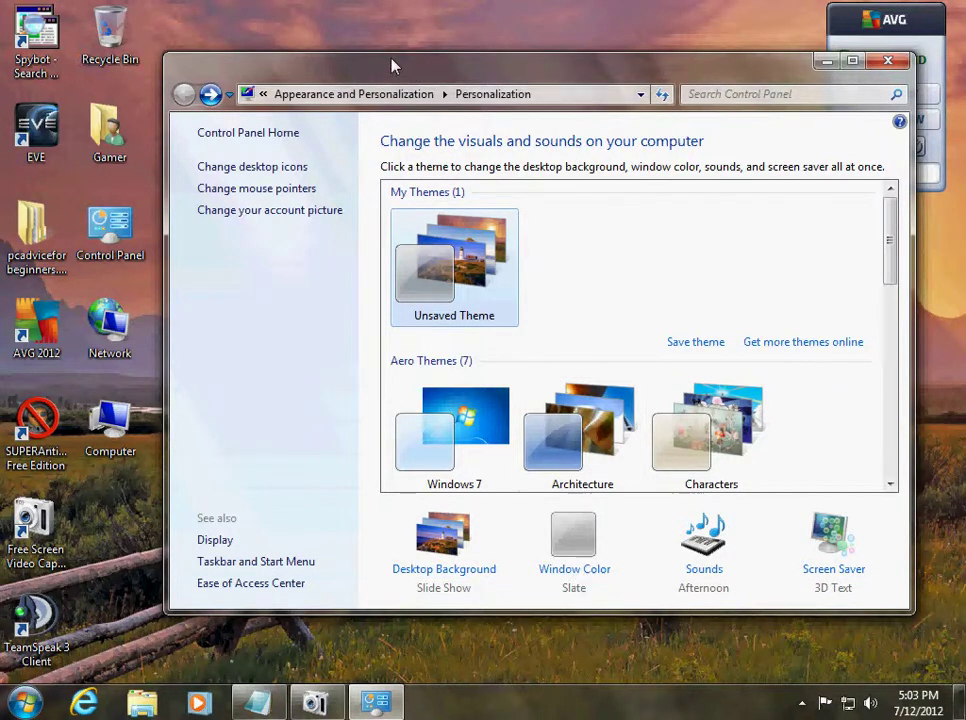
# Close Personalization, then select and deselect the icons in the two left columns.
pyautogui.hotkey('alt', 'F4')
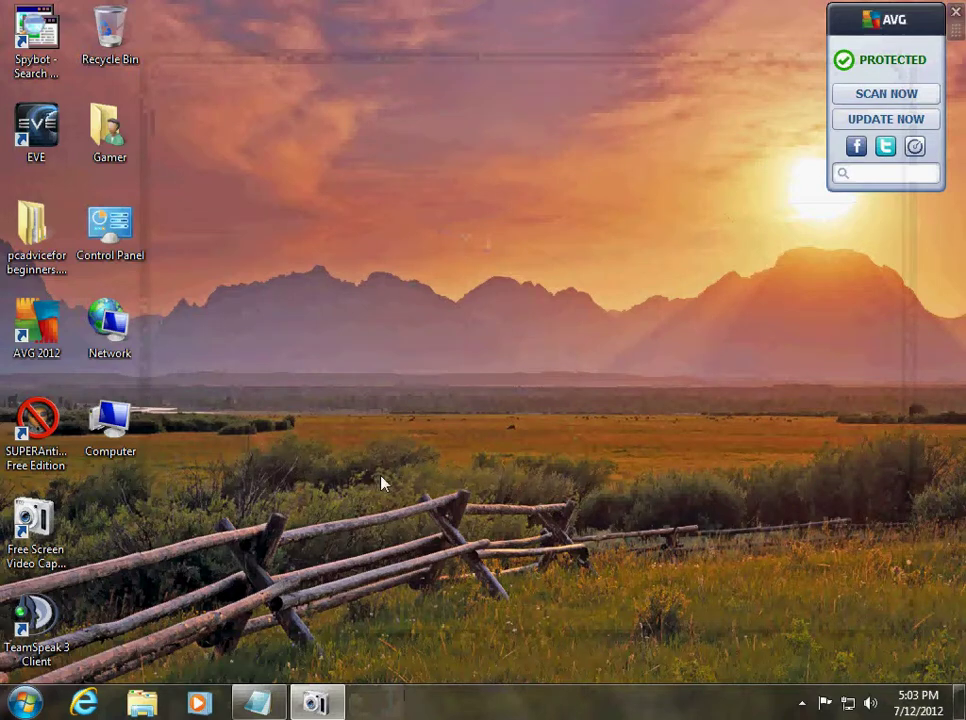
pyautogui.moveTo(231, 4); pyautogui.dragTo(50, 610)
pyautogui.click(382, 307)
# Move the Gamer, Control Panel, Network, Computer, AVG 2012 and SUPERAntiSpyware icons onto the open desktop.
pyautogui.moveTo(80, 105); pyautogui.dragTo(590, 163)
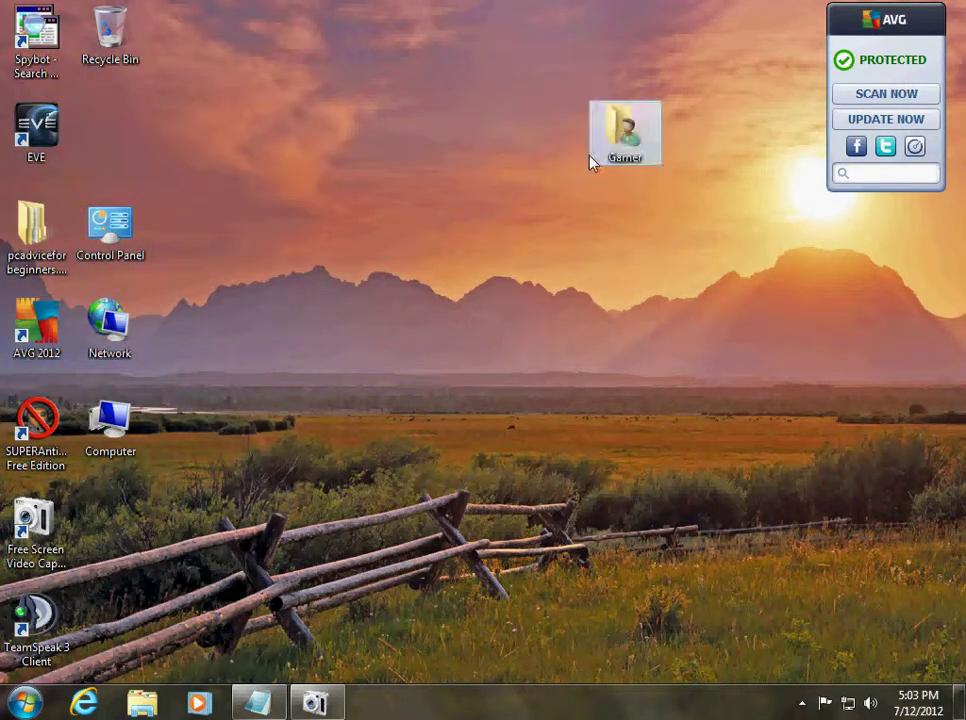
pyautogui.moveTo(110, 228); pyautogui.dragTo(647, 345)
pyautogui.moveTo(129, 345); pyautogui.dragTo(262, 142)
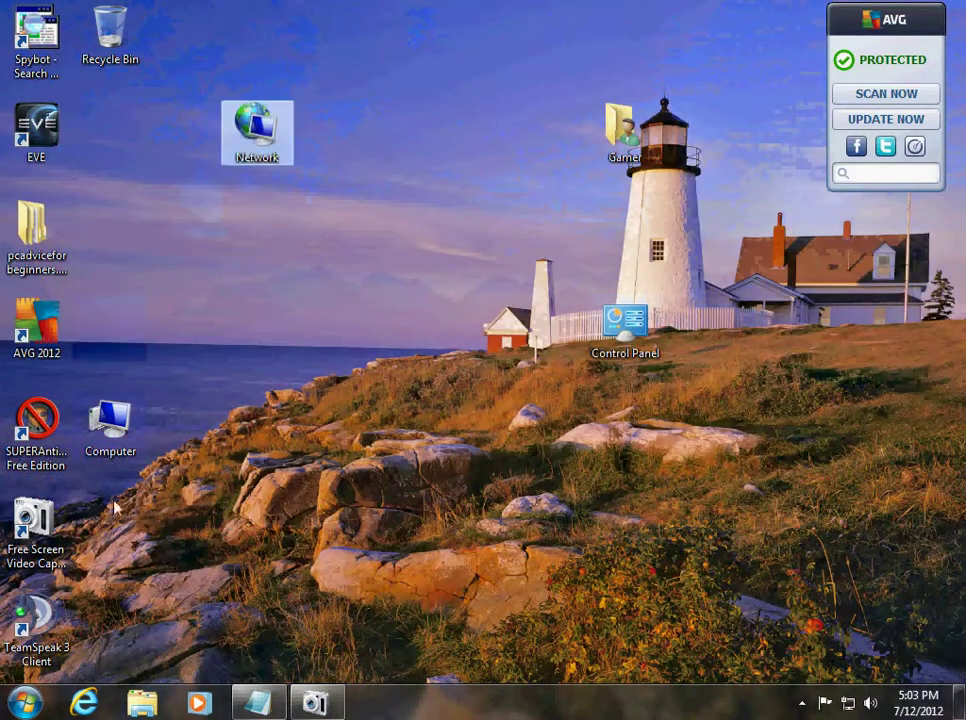
pyautogui.moveTo(110, 425); pyautogui.dragTo(504, 549)
pyautogui.moveTo(37, 323); pyautogui.dragTo(257, 323)
pyautogui.moveTo(37, 425); pyautogui.dragTo(257, 535)
# Switch the desktop icons to large, then back to medium size.
pyautogui.rightClick(426, 93)
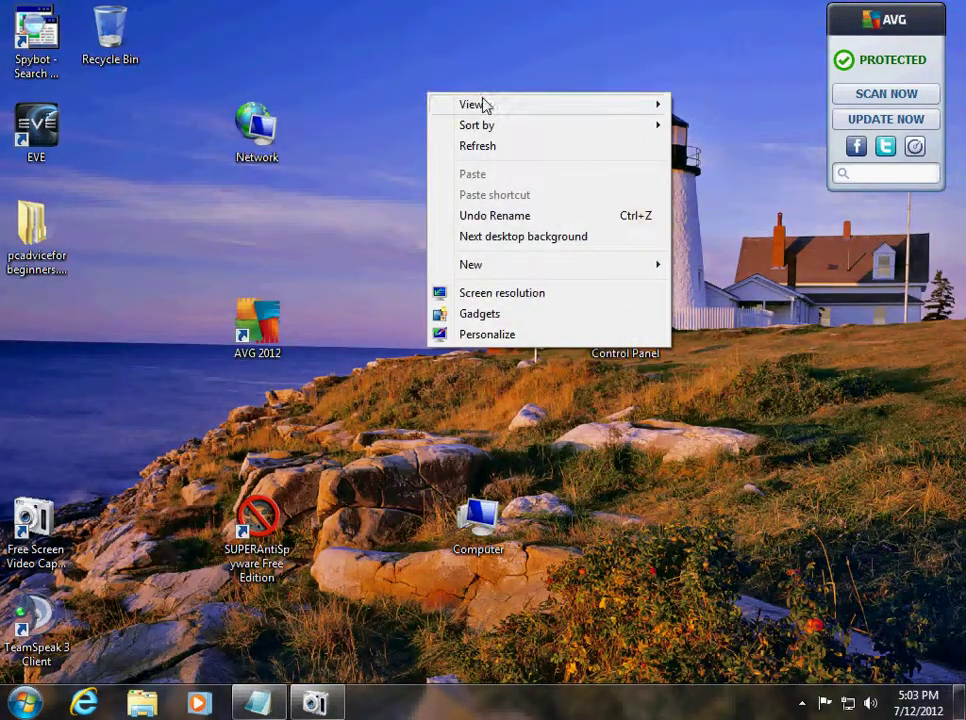
pyautogui.moveTo(490, 104)
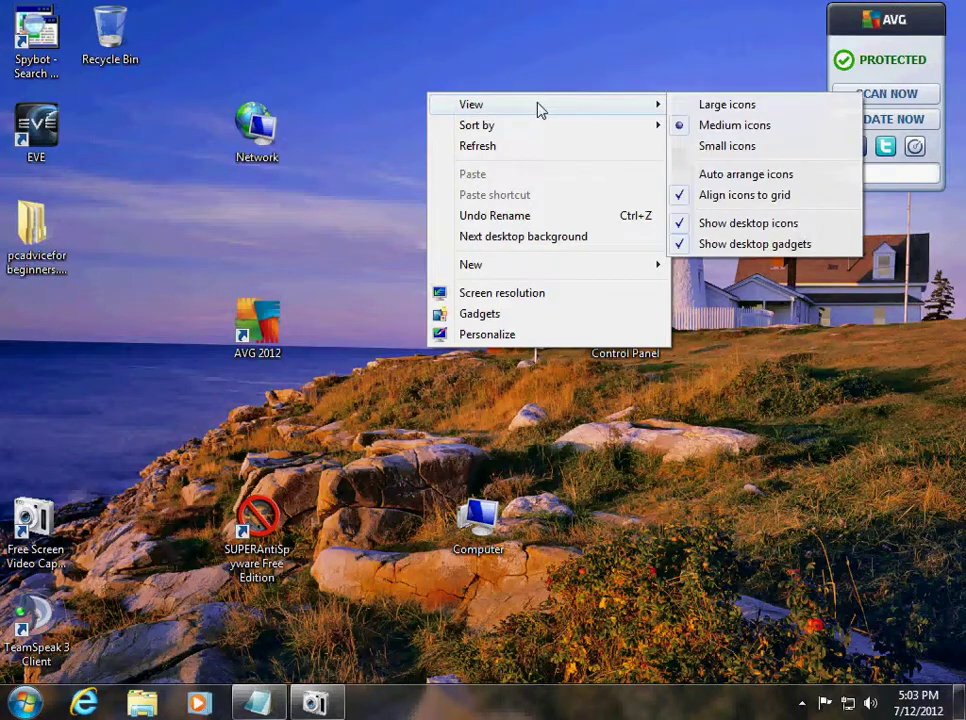
pyautogui.click(698, 106)
pyautogui.rightClick(470, 92)
pyautogui.moveTo(600, 104)
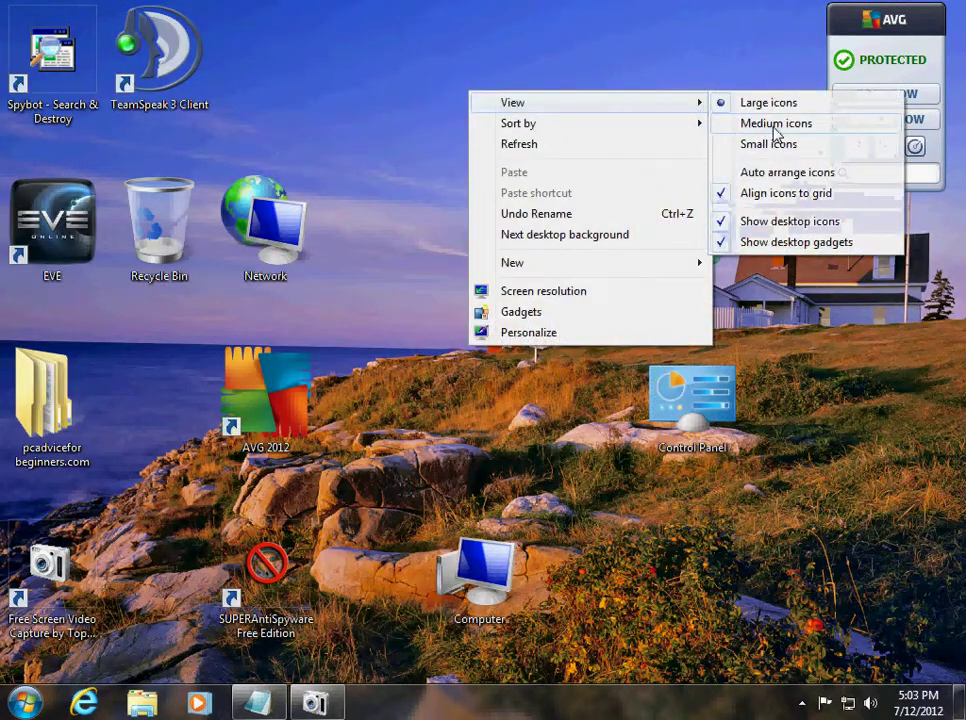
pyautogui.click(772, 124)
# Sort the desktop icons by name, then by size, then by item type.
pyautogui.rightClick(458, 98)
pyautogui.moveTo(548, 131)
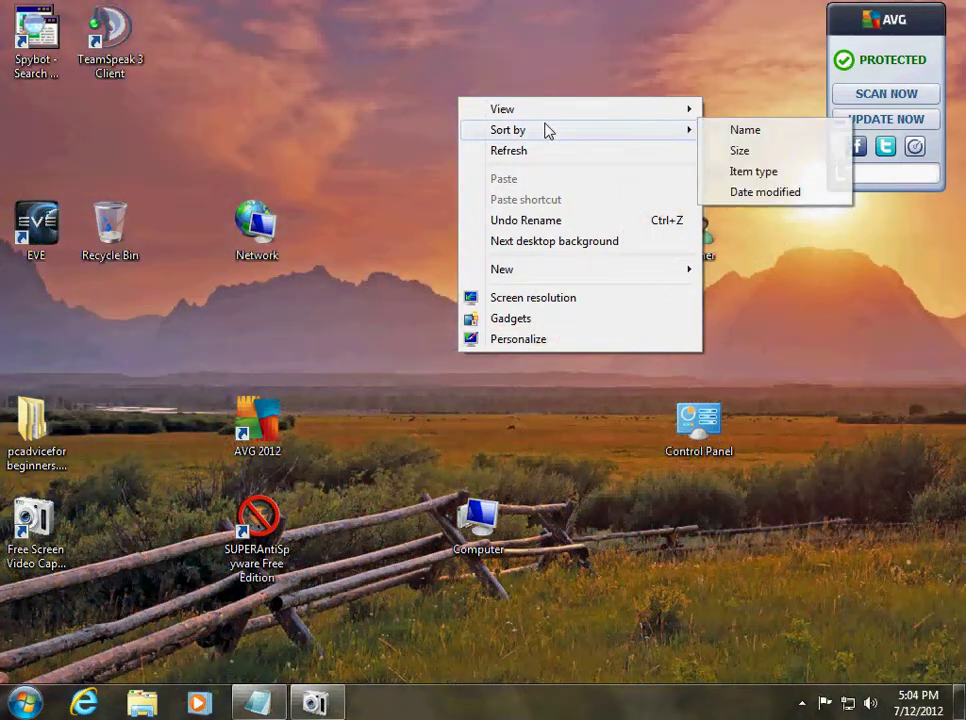
pyautogui.click(730, 130)
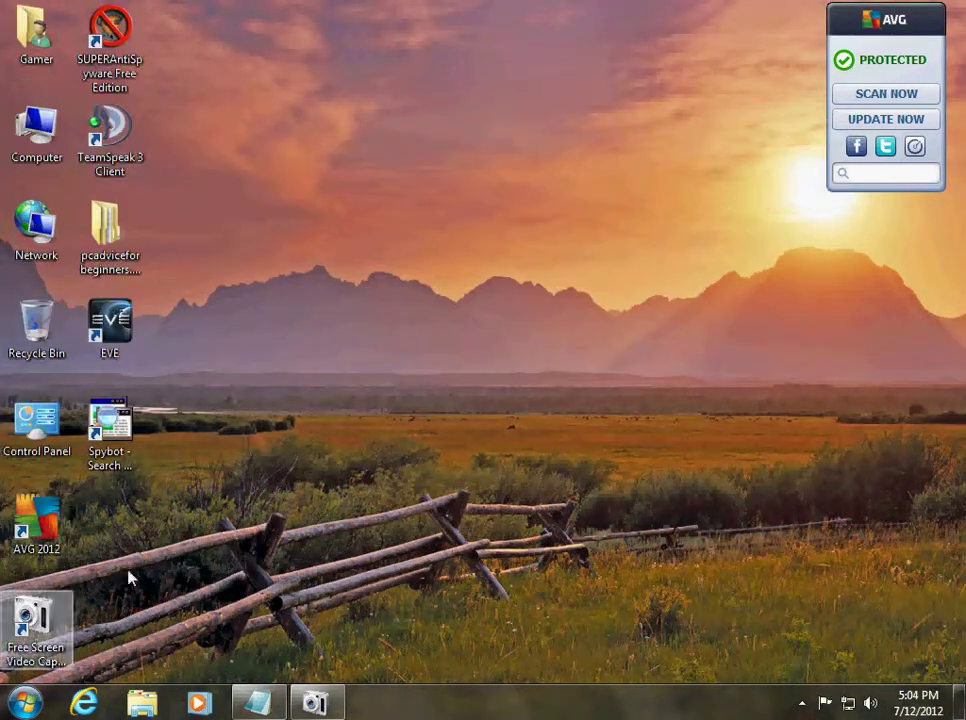
pyautogui.rightClick(384, 161)
pyautogui.moveTo(453, 190)
pyautogui.click(690, 215)
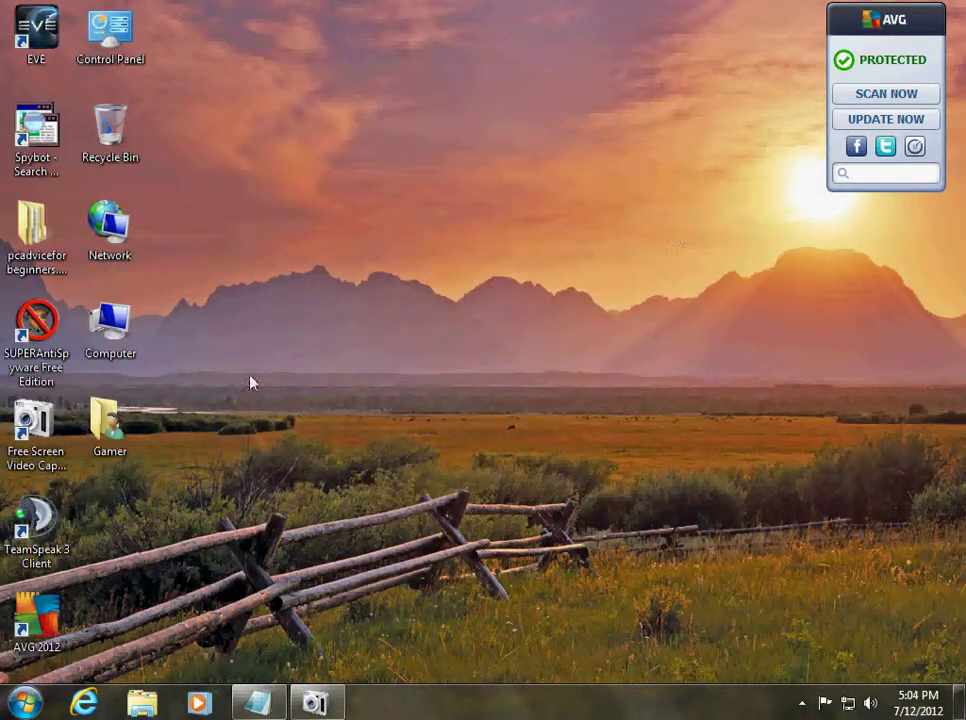
pyautogui.rightClick(409, 113)
pyautogui.moveTo(533, 146)
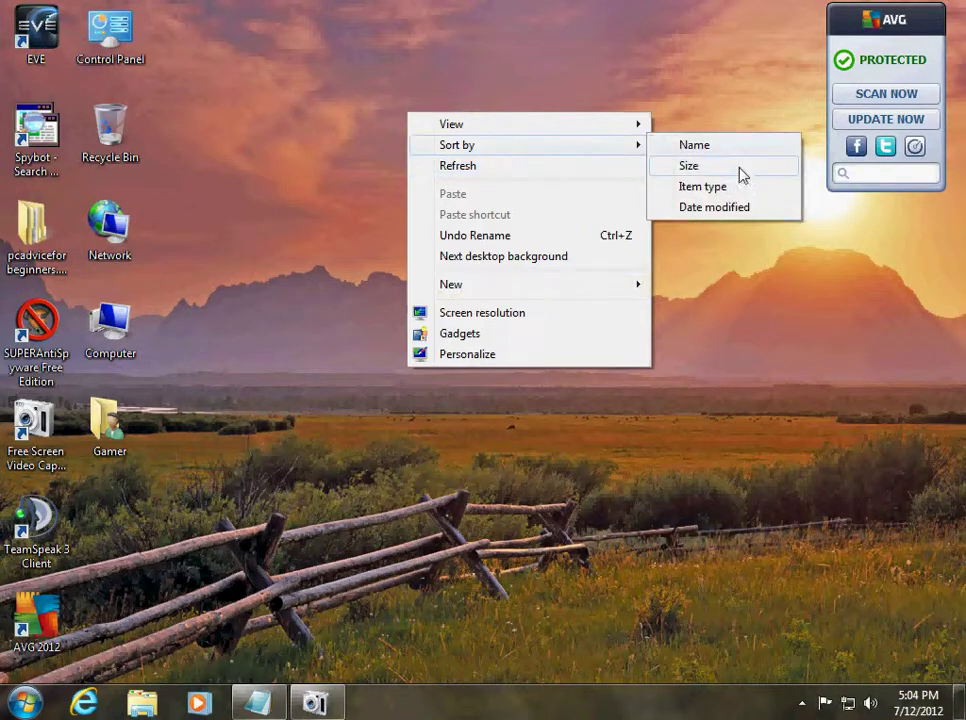
pyautogui.click(730, 188)
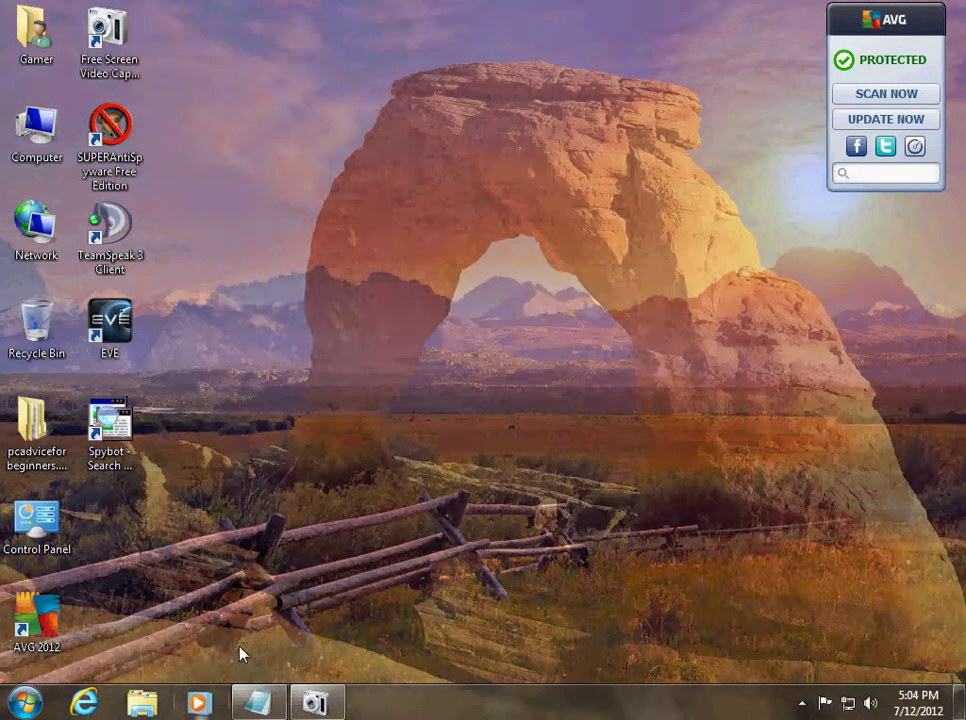
# Nudge the pcadvice folder and drop it back in its original spot.
pyautogui.rightClick(377, 205)
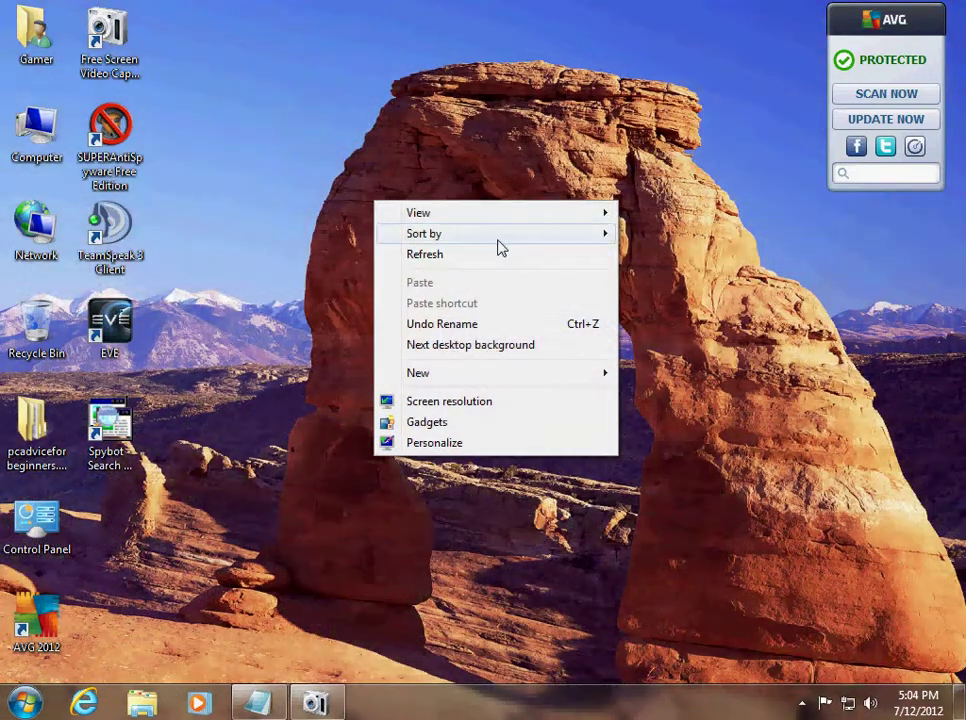
pyautogui.click(250, 26)
pyautogui.moveTo(60, 428)
pyautogui.mouseDown()
pyautogui.moveTo(51, 52)
pyautogui.moveTo(40, 325)
pyautogui.moveTo(55, 425)
pyautogui.mouseUp()
pyautogui.click(356, 232)
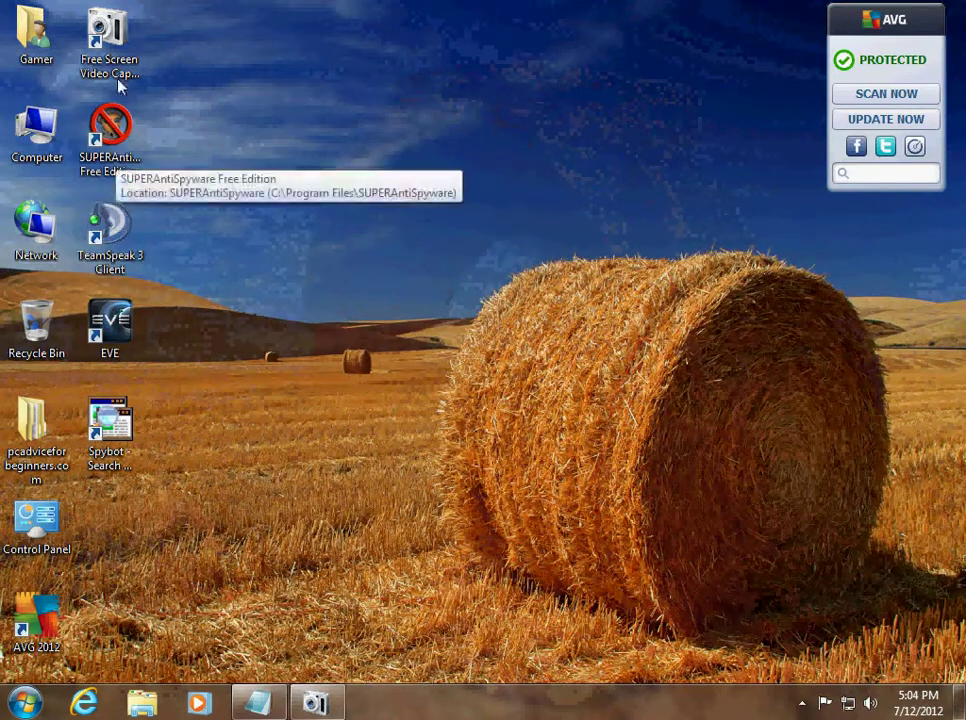
# Re-sort the desktop icons by Date modified, from Spybot down to TeamSpeak 3 Client.
pyautogui.rightClick(723, 199)
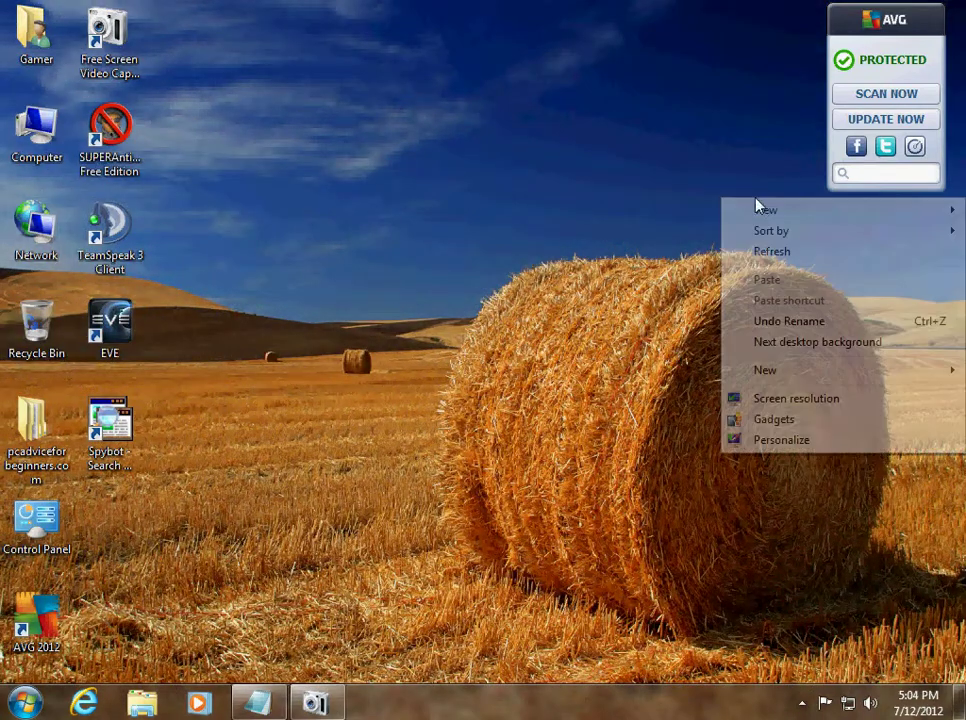
pyautogui.click(561, 252)
pyautogui.rightClick(509, 209)
pyautogui.moveTo(755, 250)
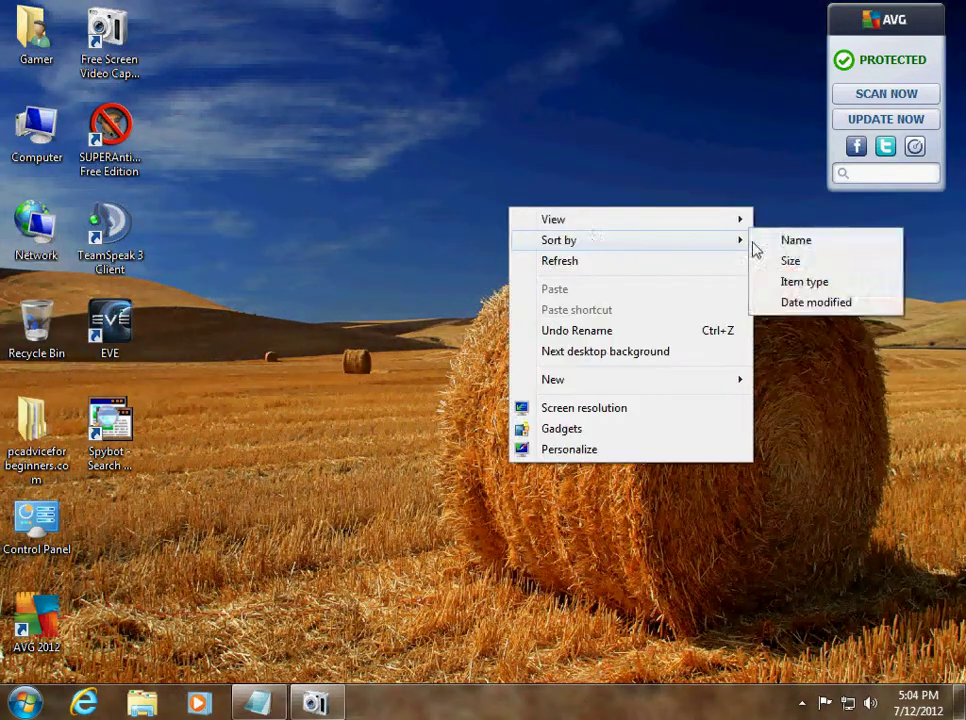
pyautogui.click(816, 302)
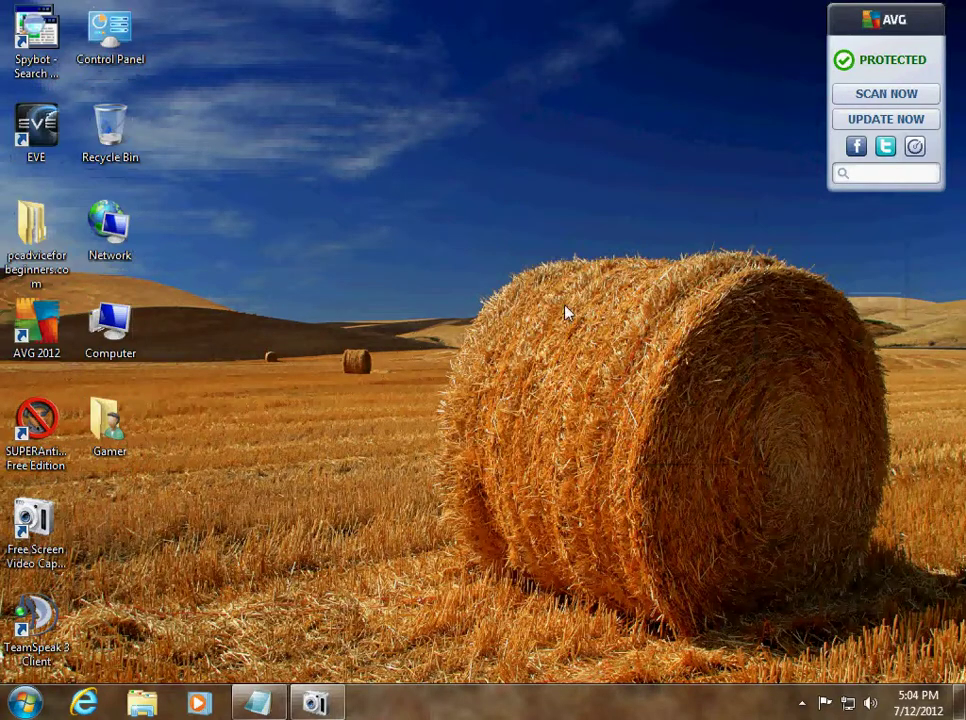
pyautogui.rightClick(281, 196)
pyautogui.moveTo(453, 237)
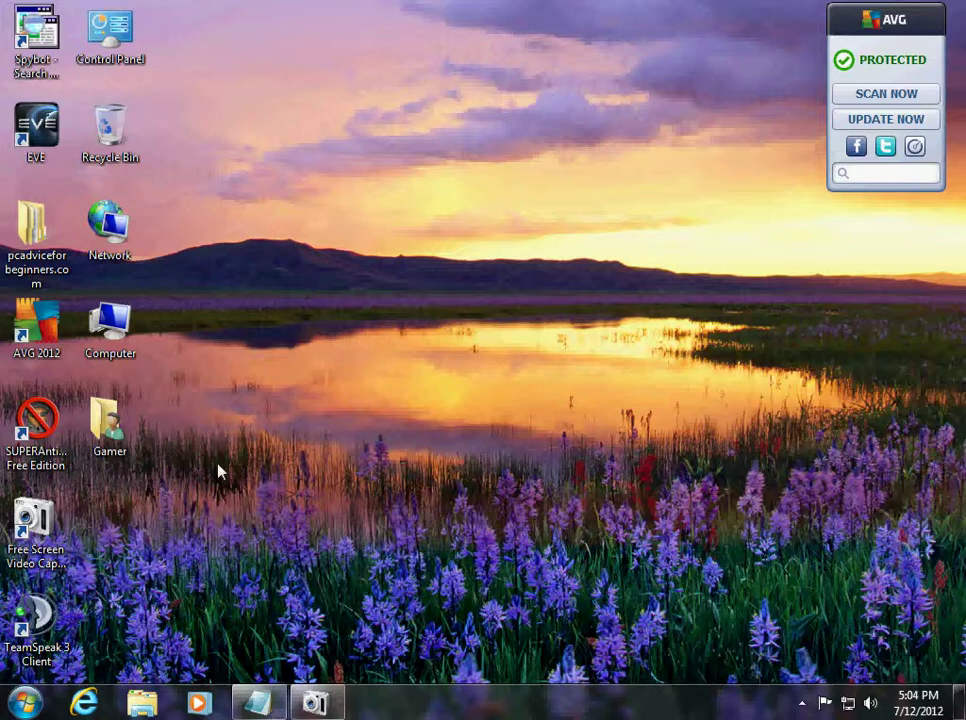
pyautogui.moveTo(221, 470); pyautogui.dragTo(250, 368)
pyautogui.rightClick(470, 160)
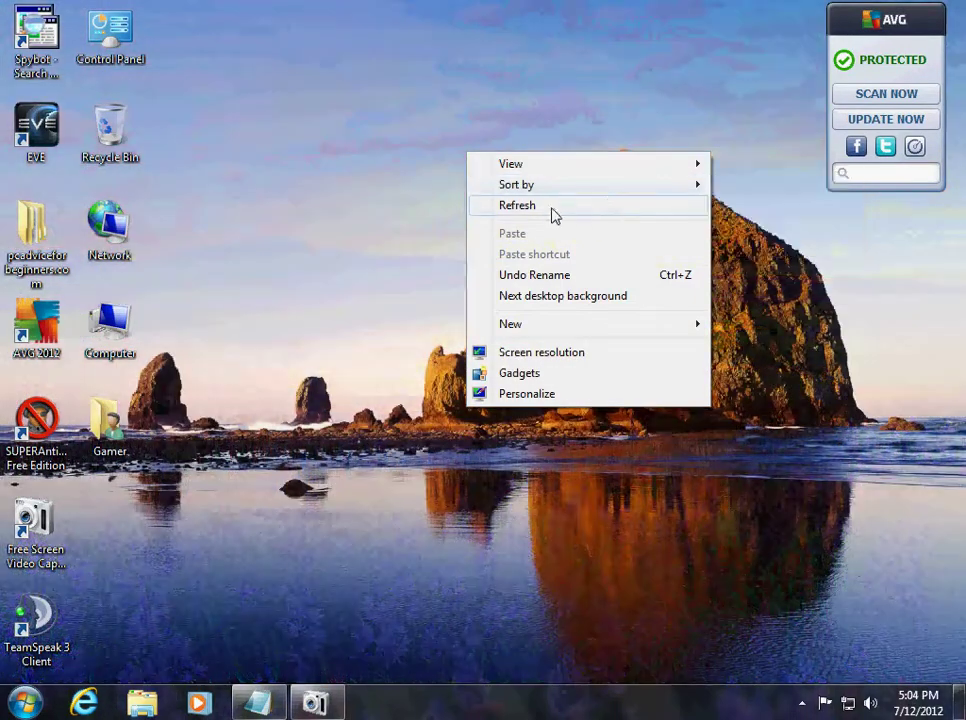
pyautogui.click(552, 207)
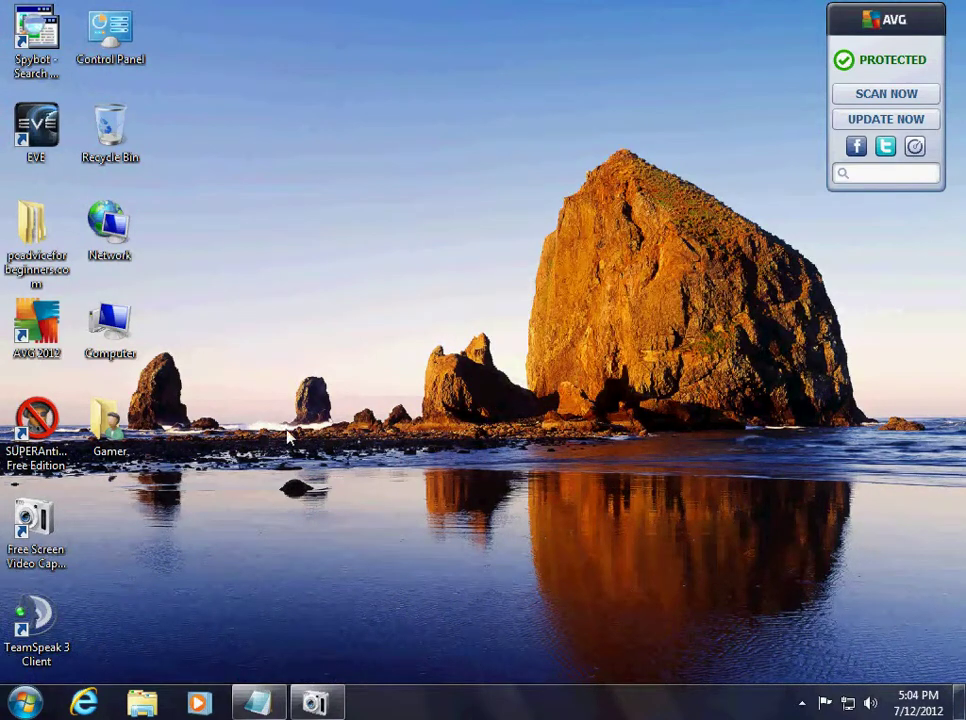
pyautogui.rightClick(374, 163)
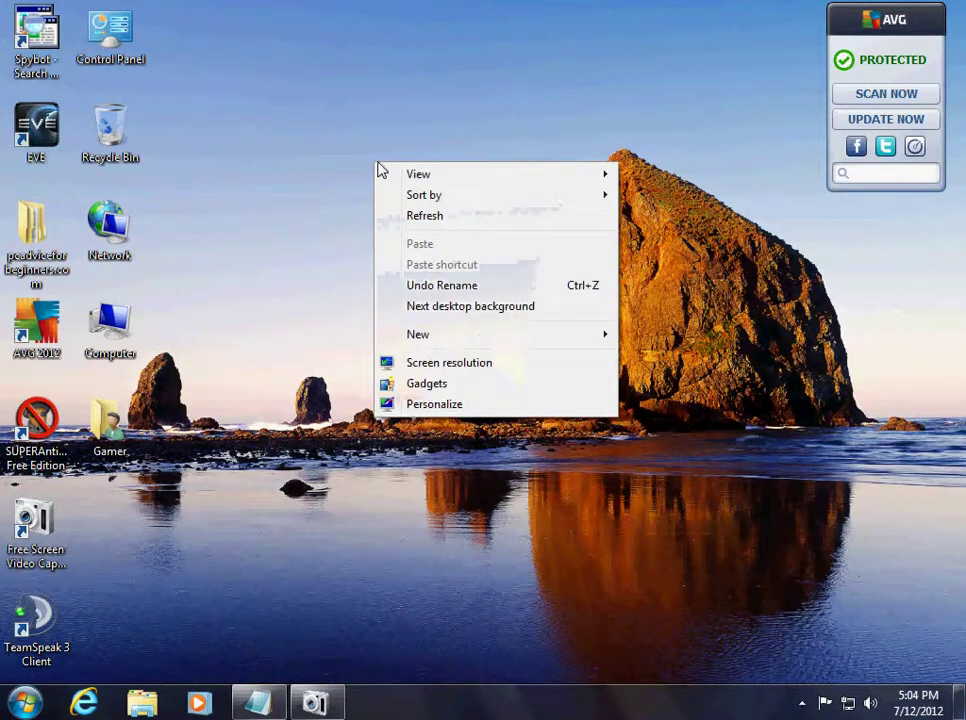
pyautogui.click(447, 222)
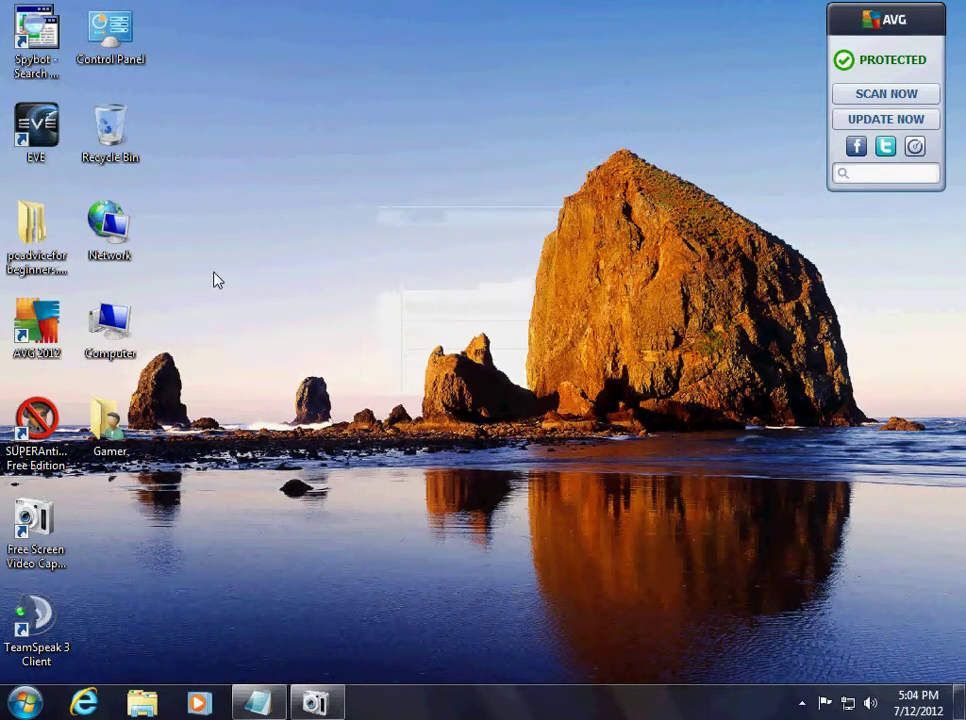
pyautogui.rightClick(428, 216)
pyautogui.click(524, 360)
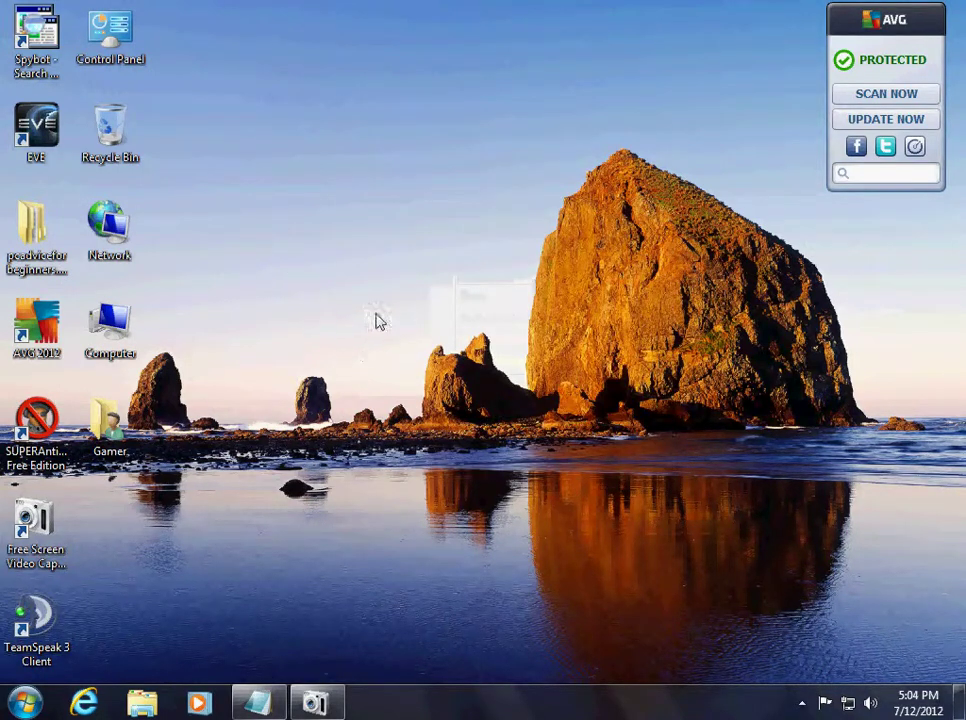
# Create a new folder on the desktop and name it 'folder 1'.
pyautogui.rightClick(389, 262)
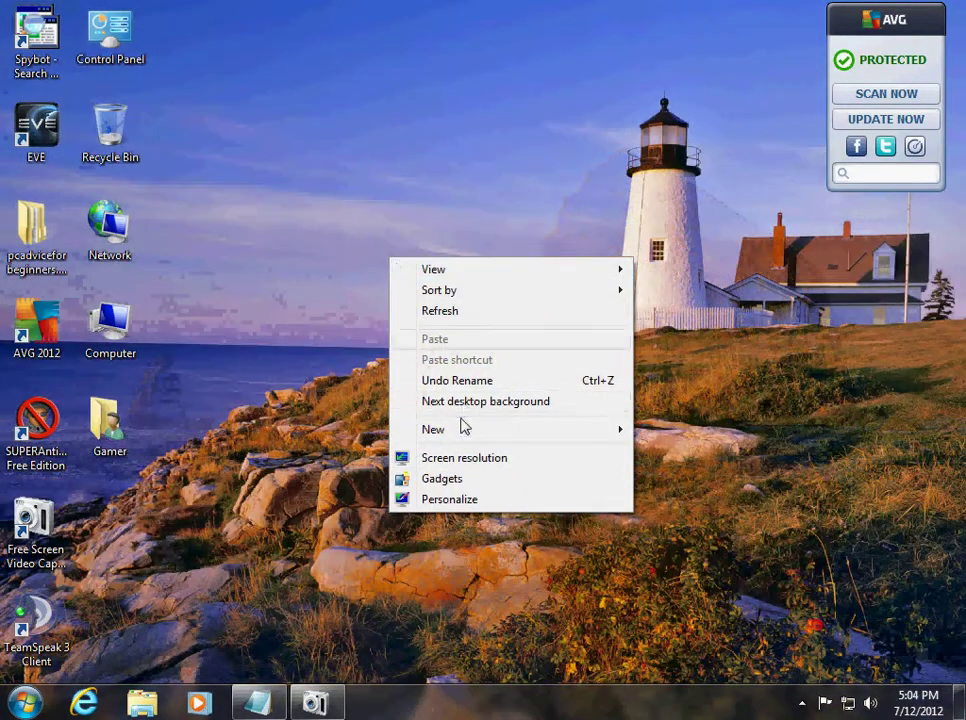
pyautogui.click(642, 430)
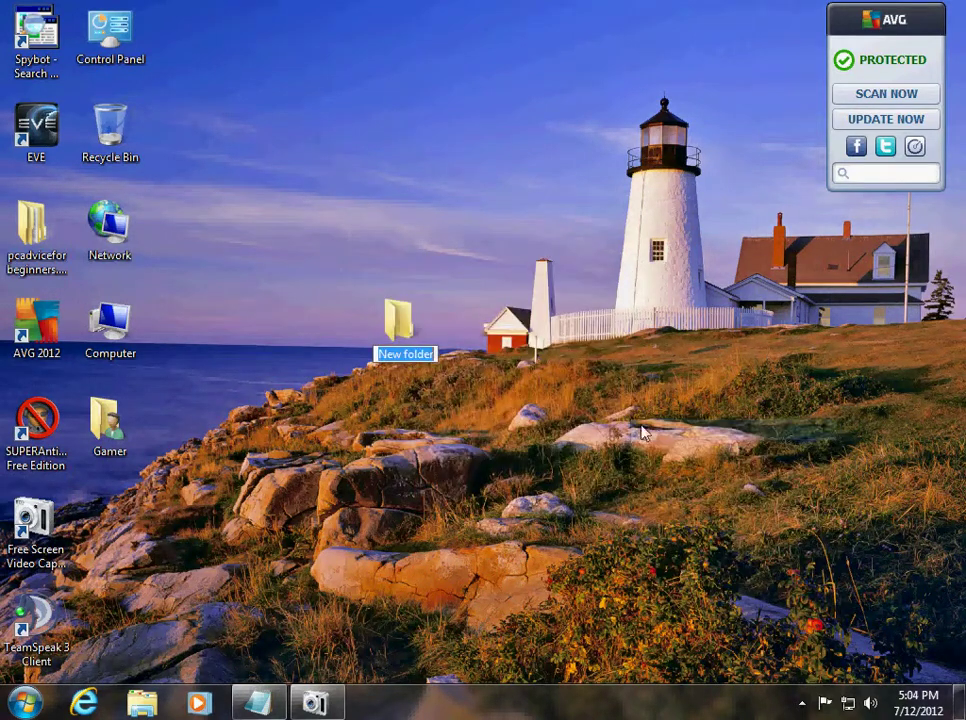
pyautogui.press('BackSpace')
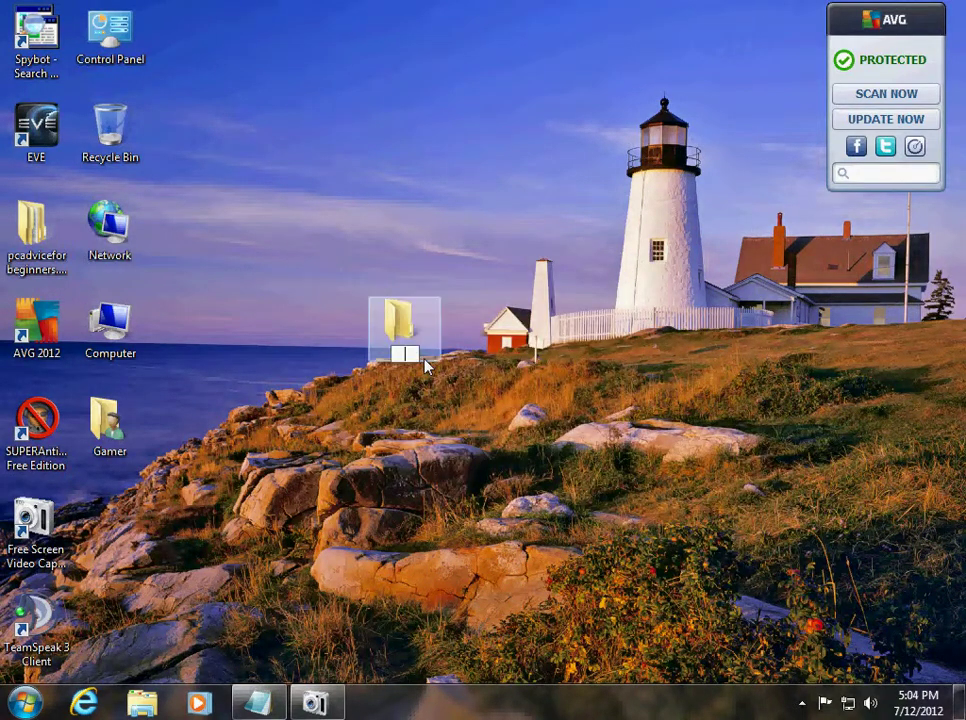
pyautogui.write('folder 1')
pyautogui.press('Return')
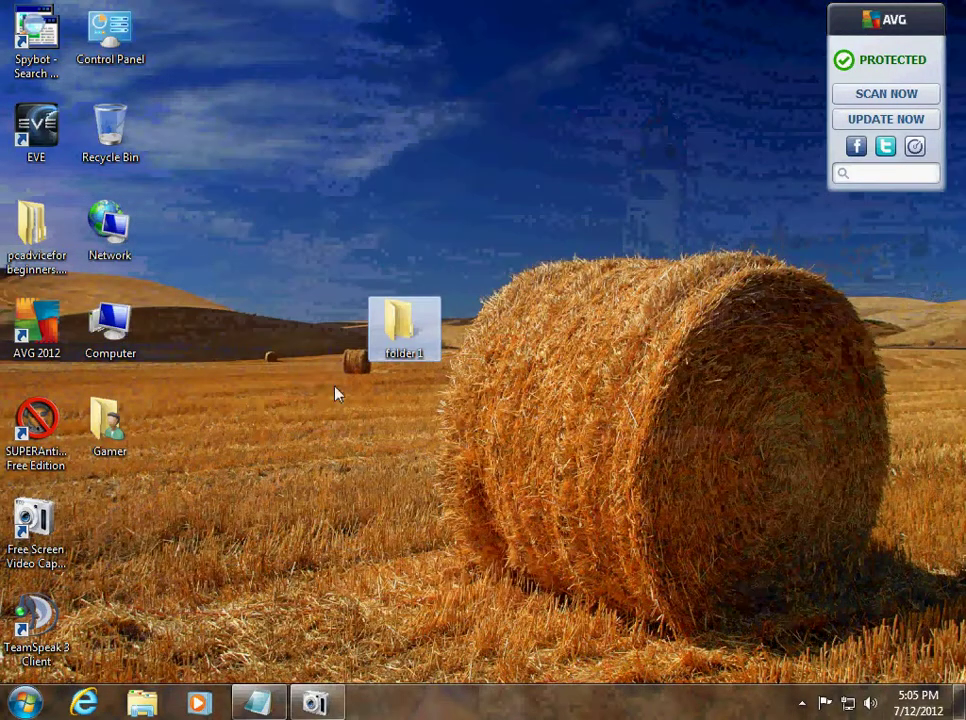
pyautogui.click(336, 394)
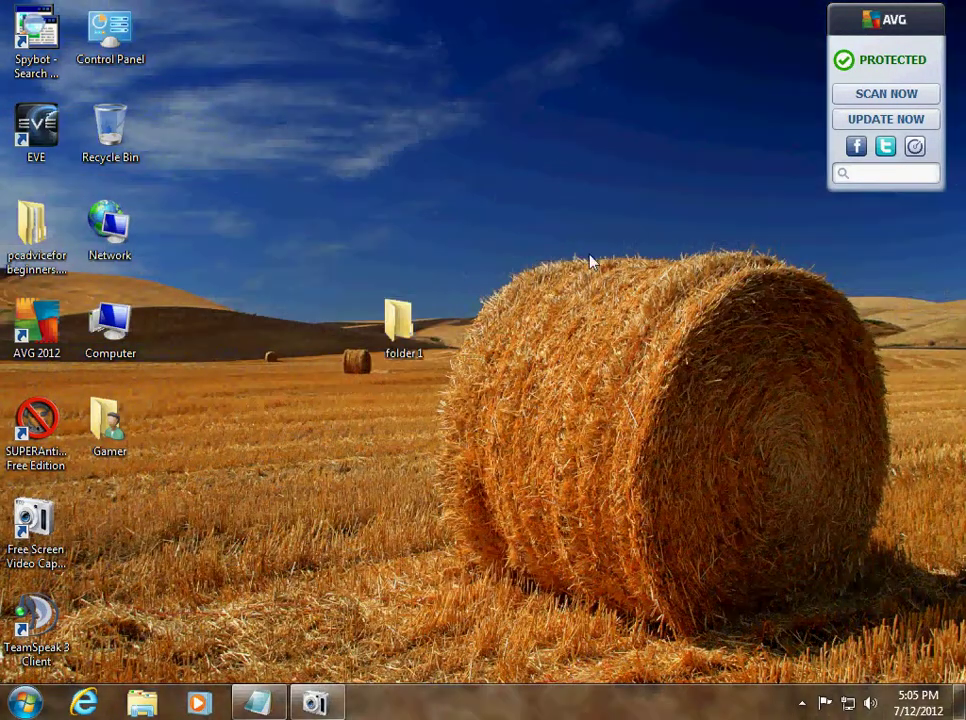
# Open folder 1 and create a subfolder named '1' inside it.
pyautogui.doubleClick(405, 345)
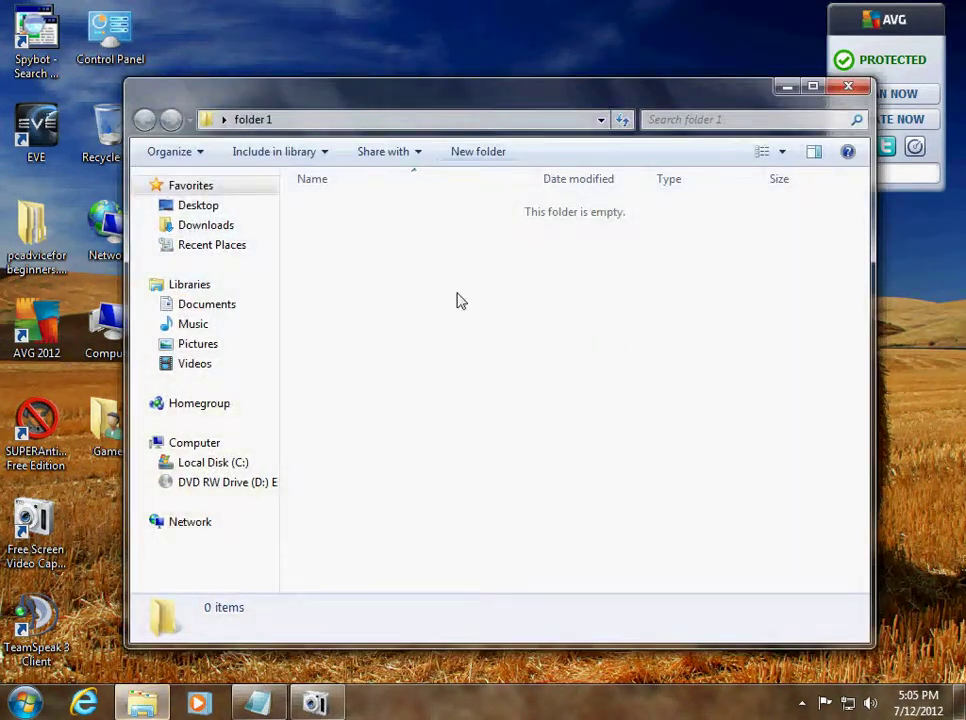
pyautogui.rightClick(459, 289)
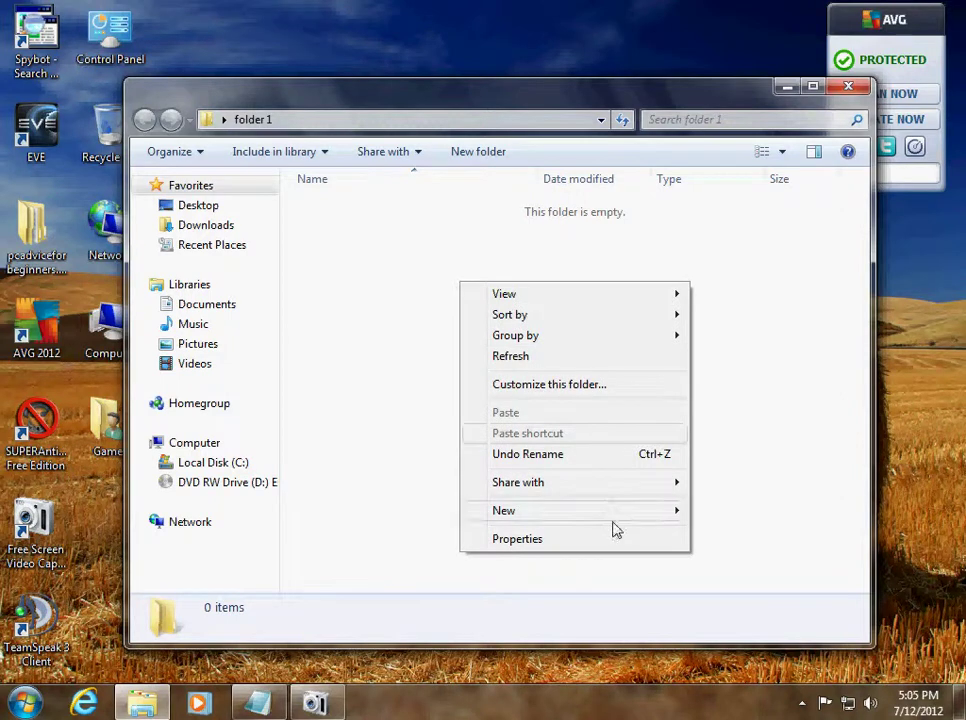
pyautogui.moveTo(617, 512)
pyautogui.click(710, 513)
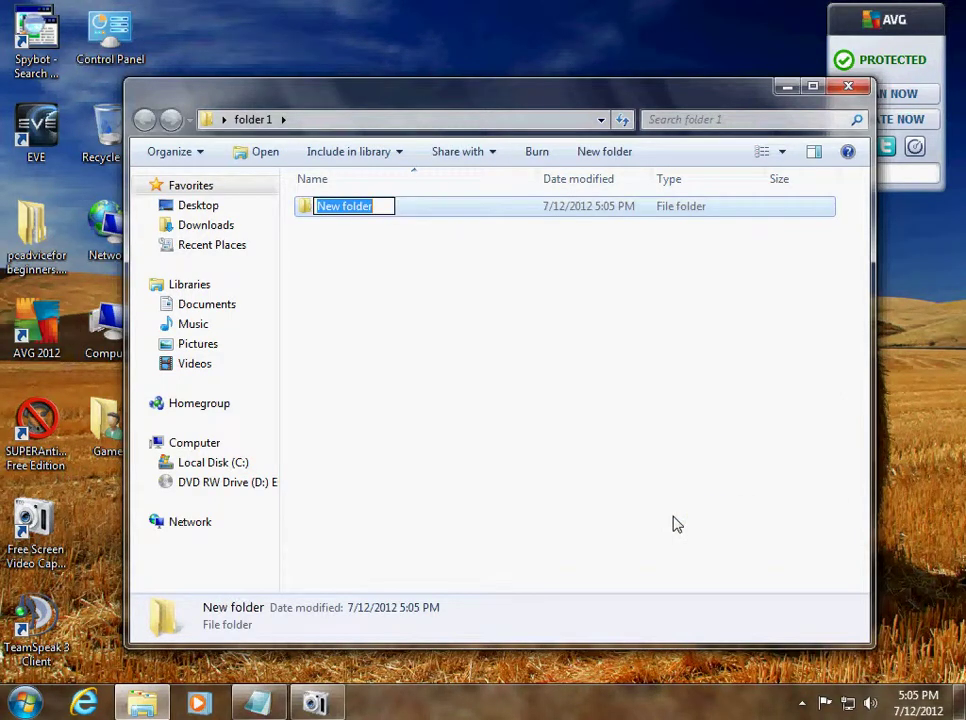
pyautogui.write('1')
pyautogui.click(487, 358)
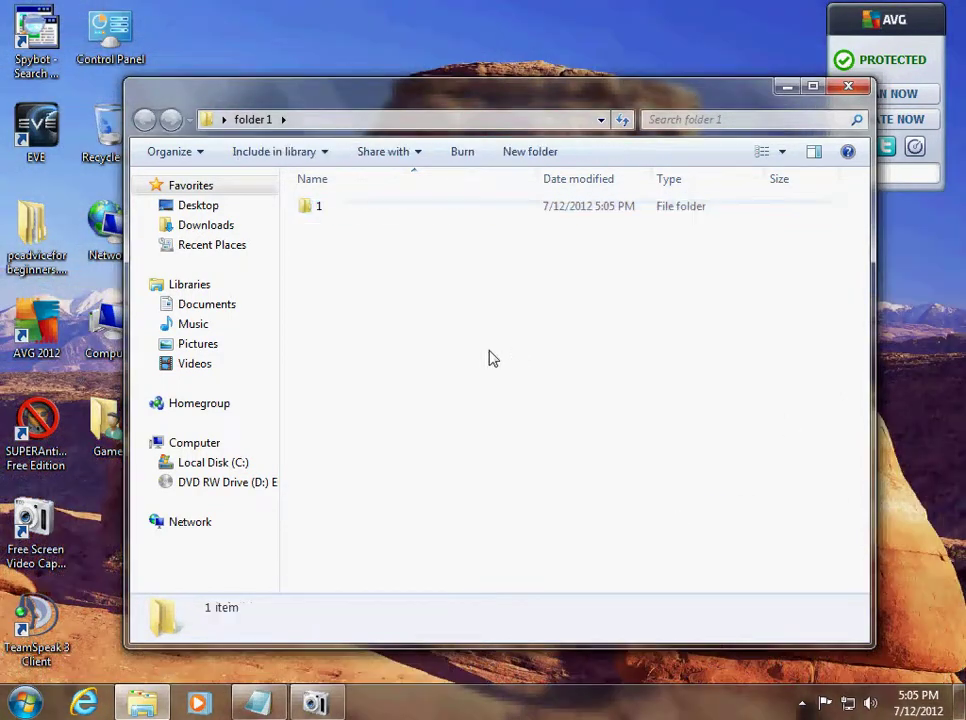
# Inside subfolder 1, create 'folder 3' and open it.
pyautogui.doubleClick(341, 212)
pyautogui.rightClick(484, 318)
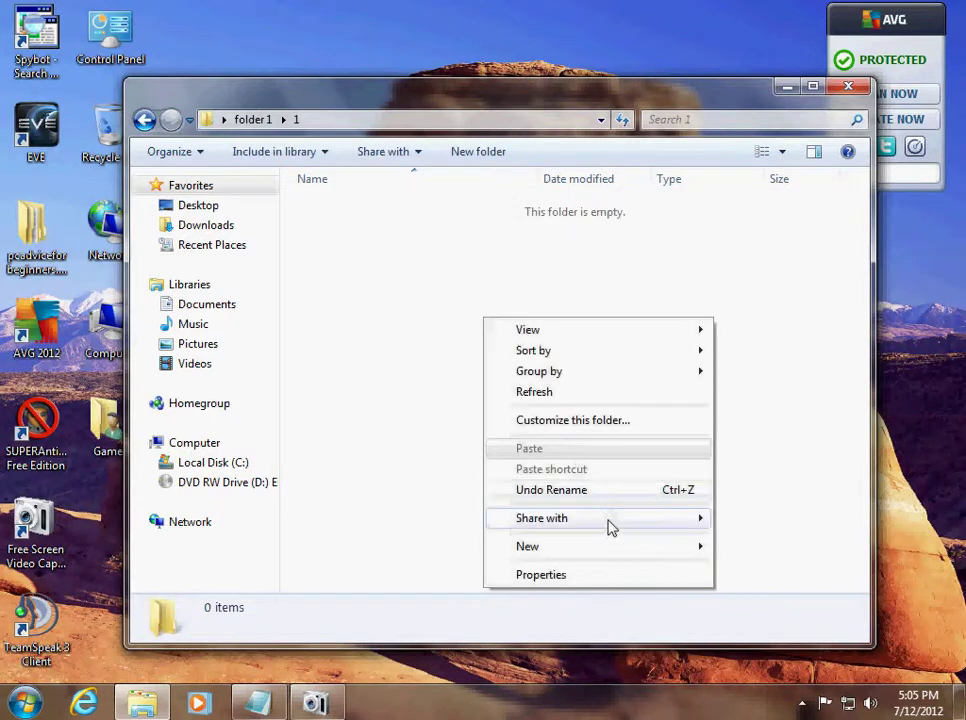
pyautogui.moveTo(631, 548)
pyautogui.click(757, 373)
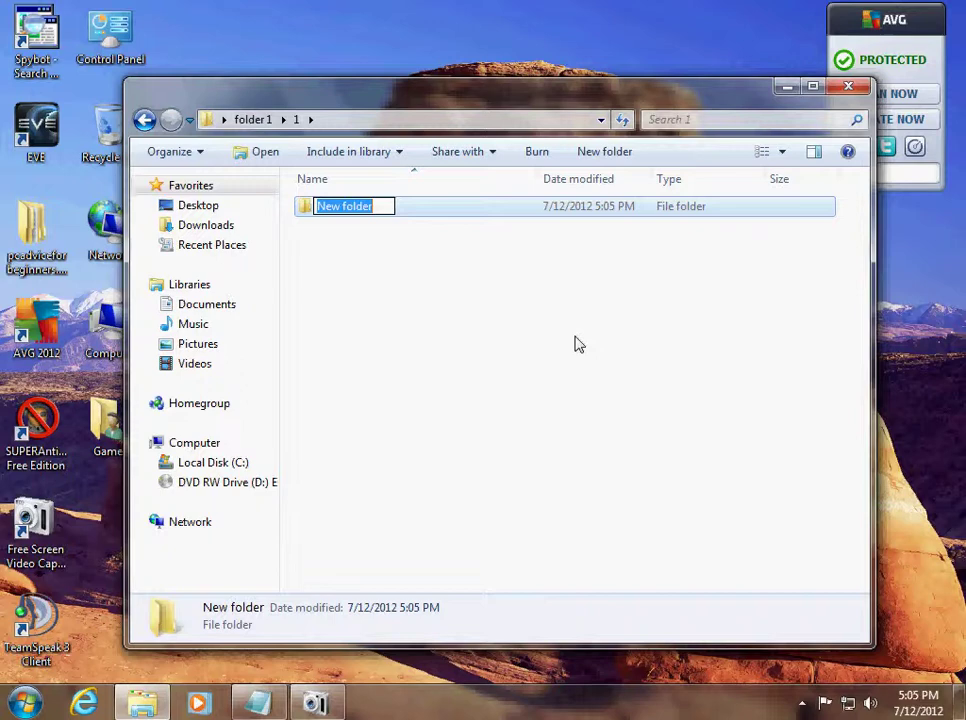
pyautogui.write('folder 3')
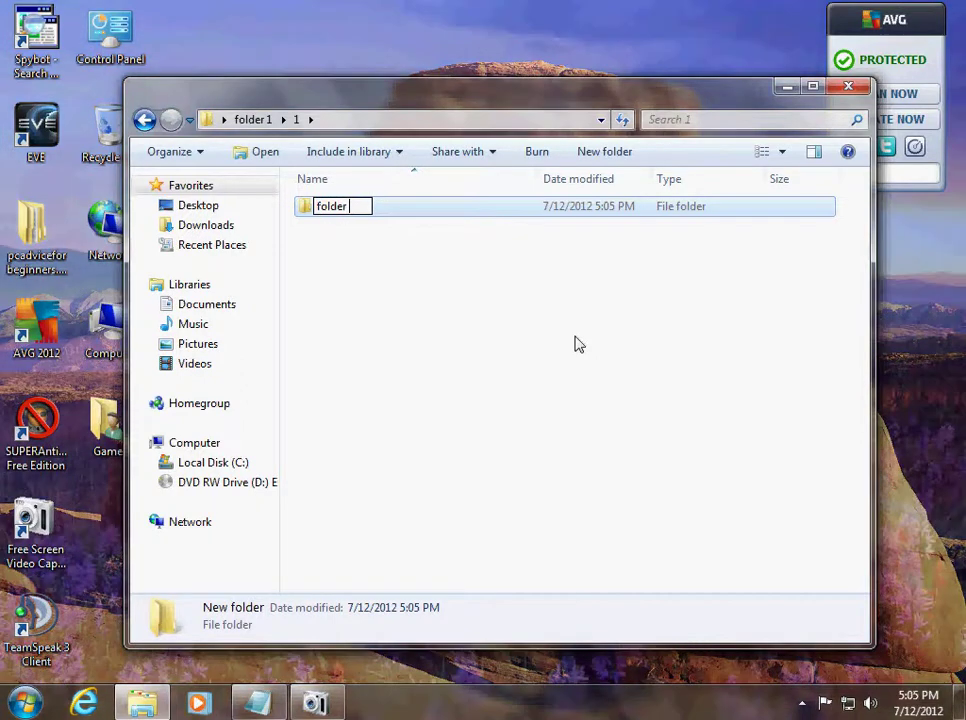
pyautogui.click(354, 248)
pyautogui.click(345, 210)
pyautogui.doubleClick(345, 210)
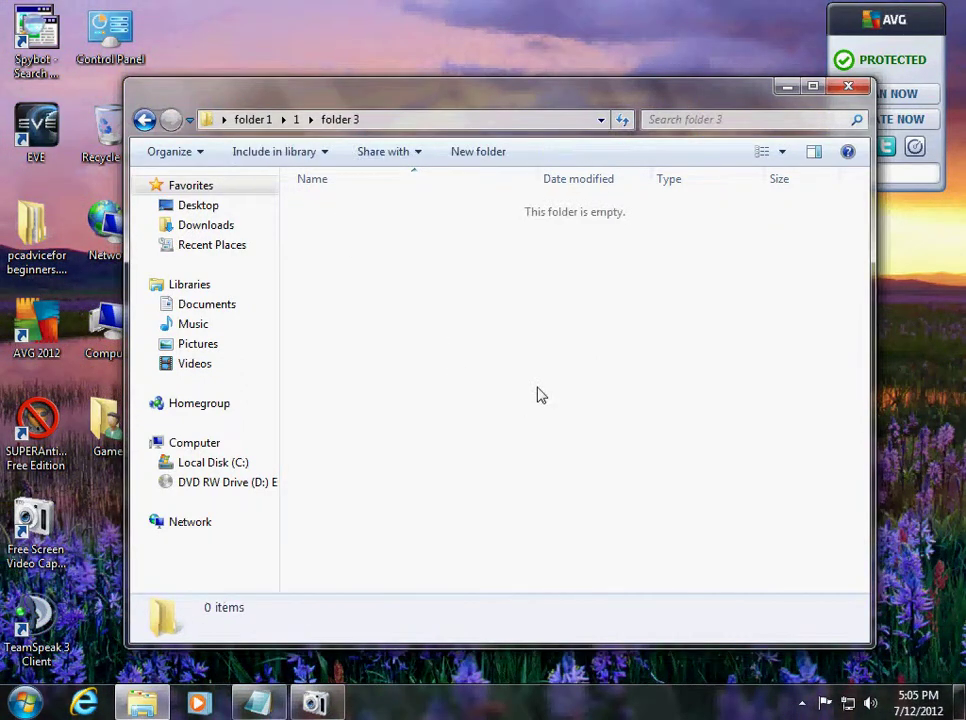
# Create a new text document in folder 3 and name it 'sample'.
pyautogui.rightClick(537, 385)
pyautogui.moveTo(694, 621)
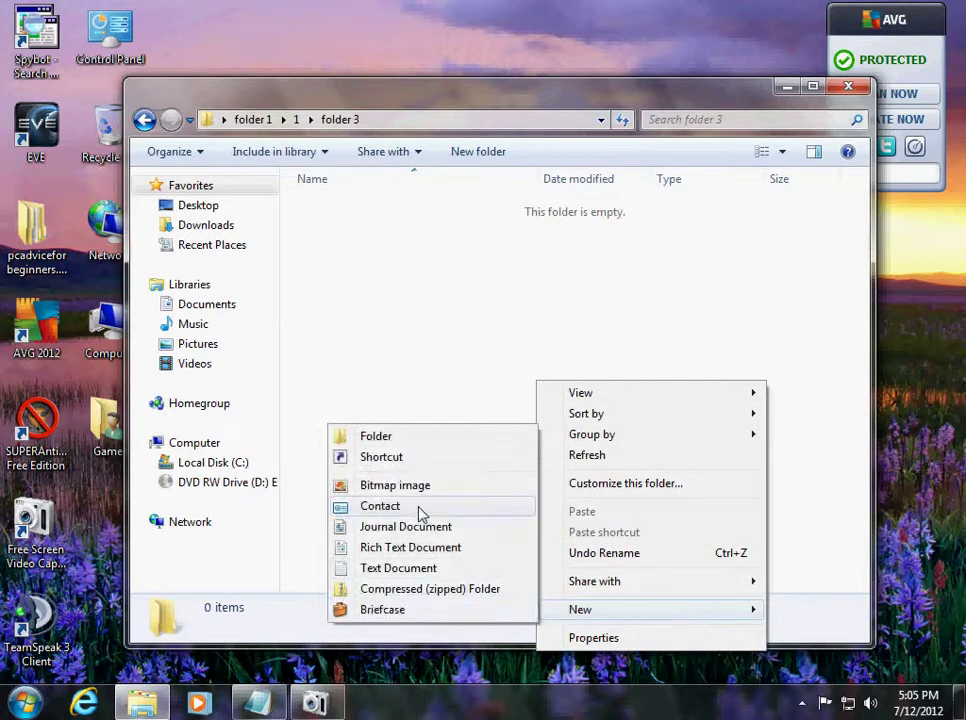
pyautogui.click(398, 568)
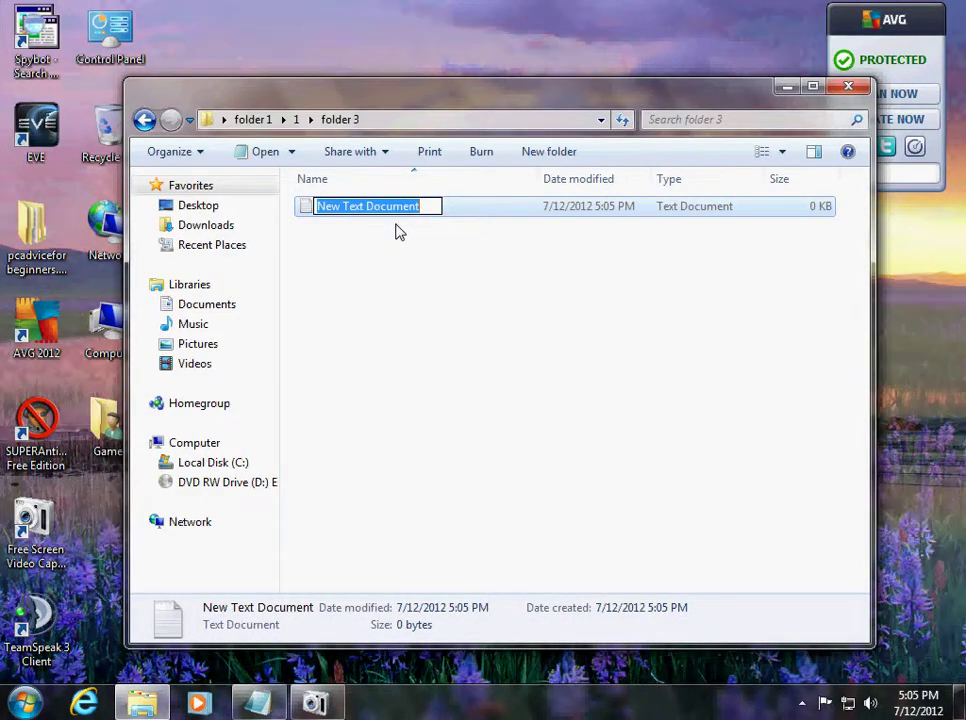
pyautogui.write('4')
pyautogui.press('BackSpace')
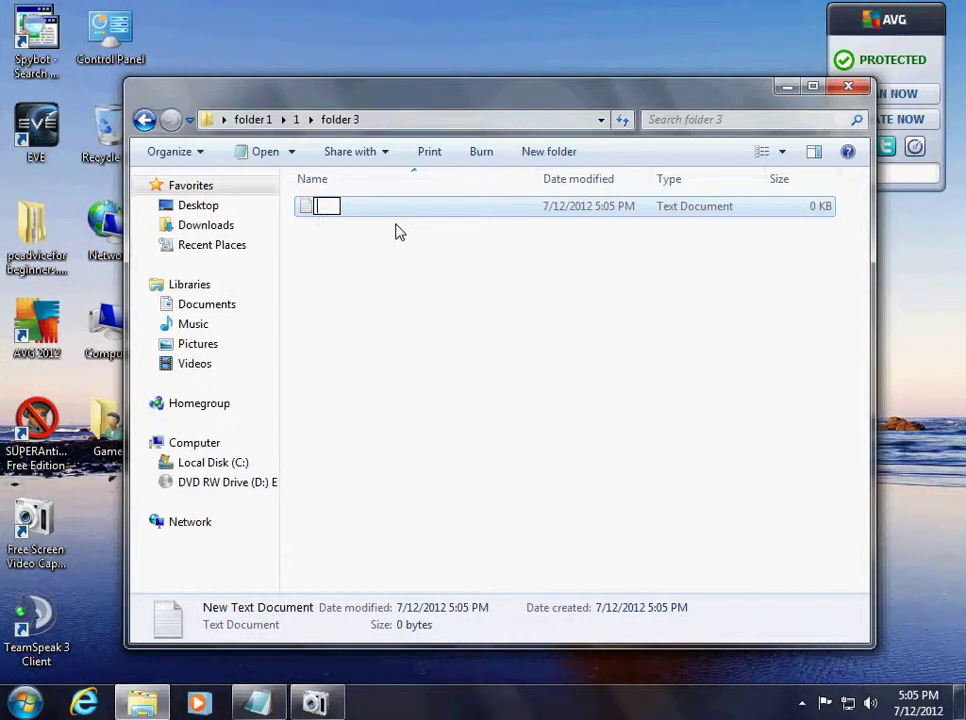
pyautogui.write('sample')
pyautogui.press('Return')
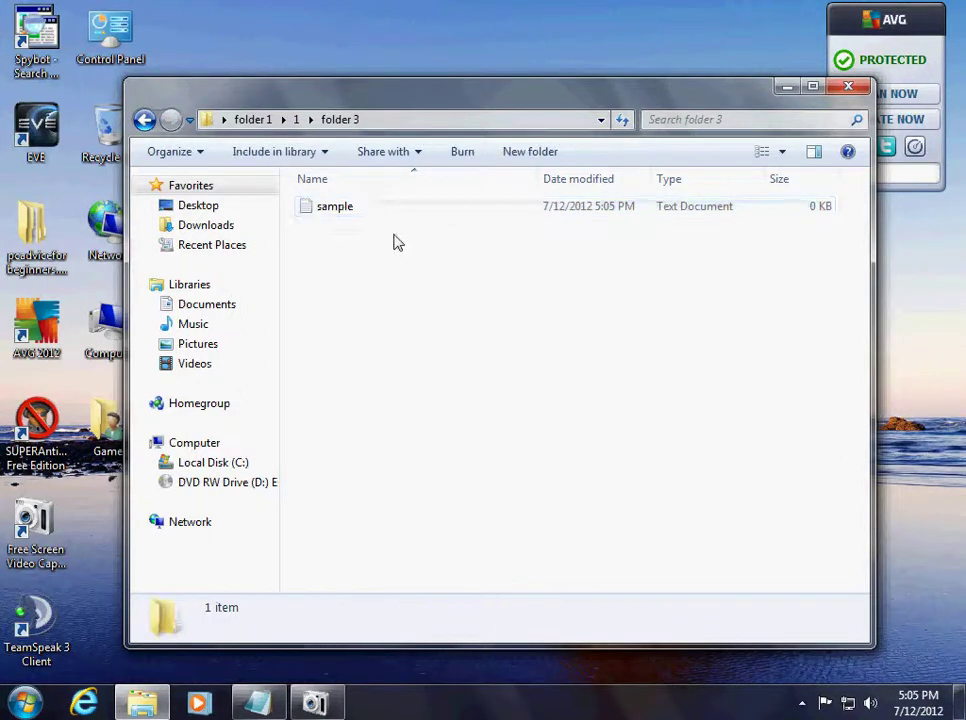
# Open 'sample' in Notepad, type test text, and close it without saving.
pyautogui.press('Return')
pyautogui.write('dfefdefdededee')
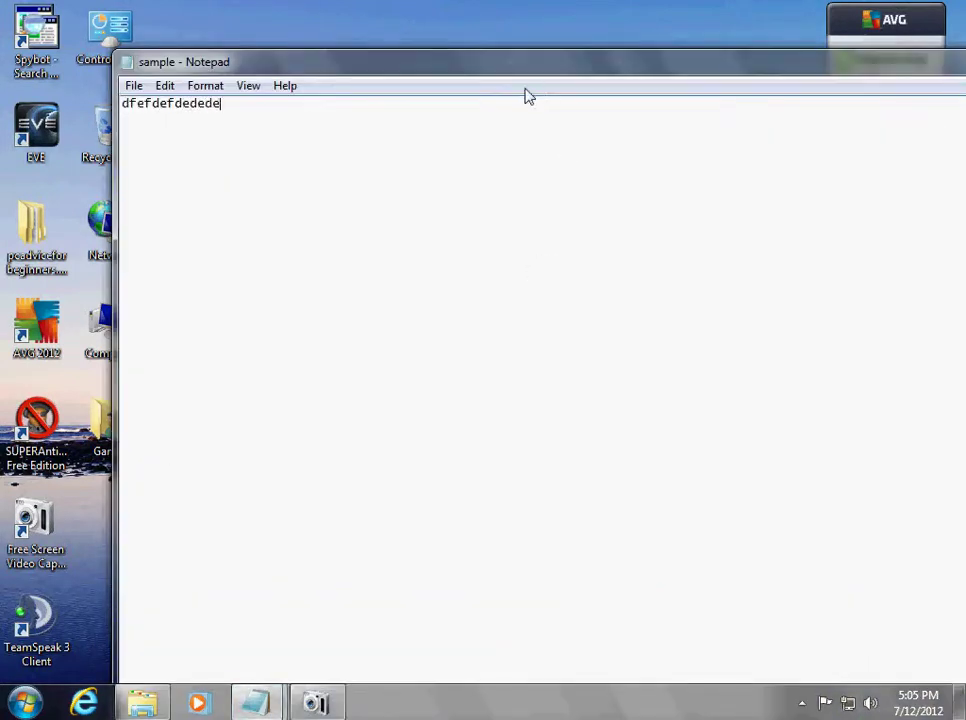
pyautogui.doubleClick(395, 62)
pyautogui.click(949, 40)
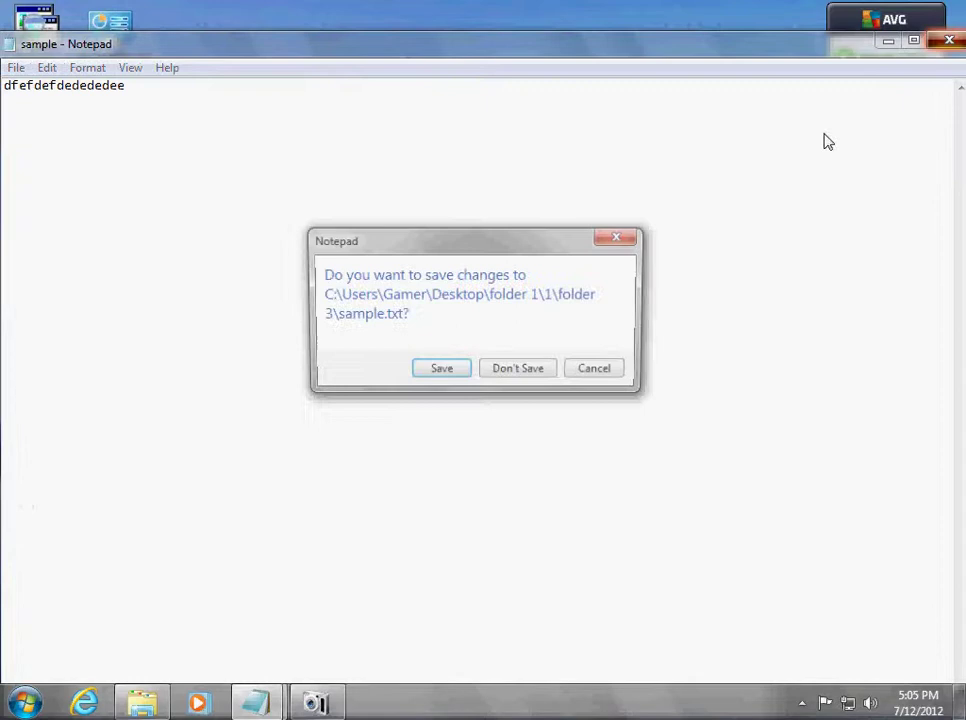
pyautogui.click(518, 372)
pyautogui.click(340, 272)
# Look through folder 3's New submenu without creating anything, then back up two levels to folder 1.
pyautogui.click(146, 122)
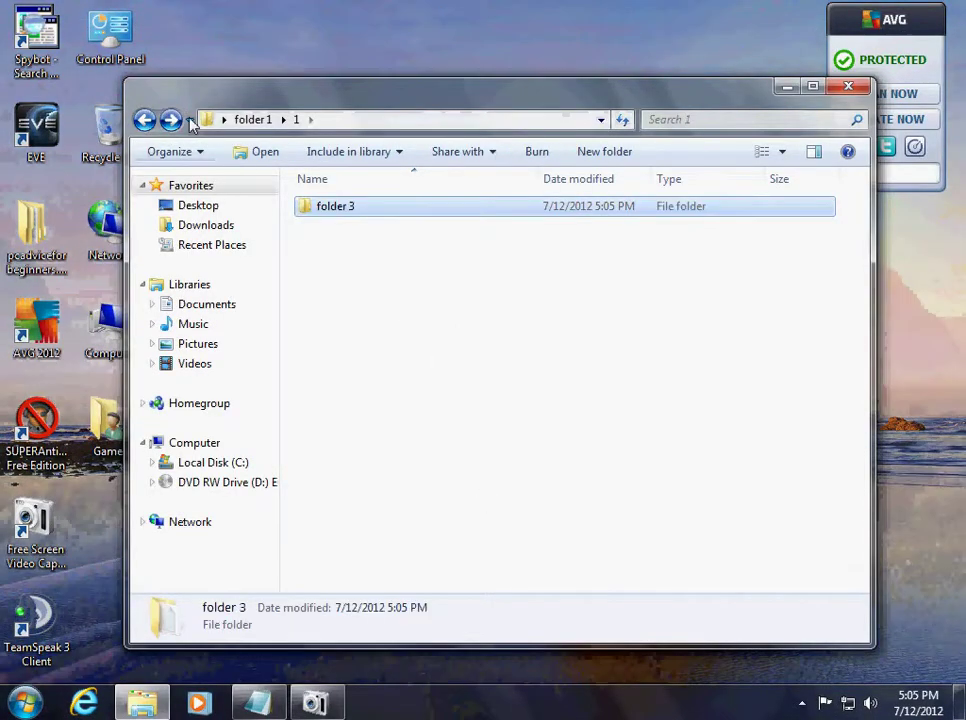
pyautogui.click(171, 119)
pyautogui.rightClick(459, 314)
pyautogui.moveTo(671, 550)
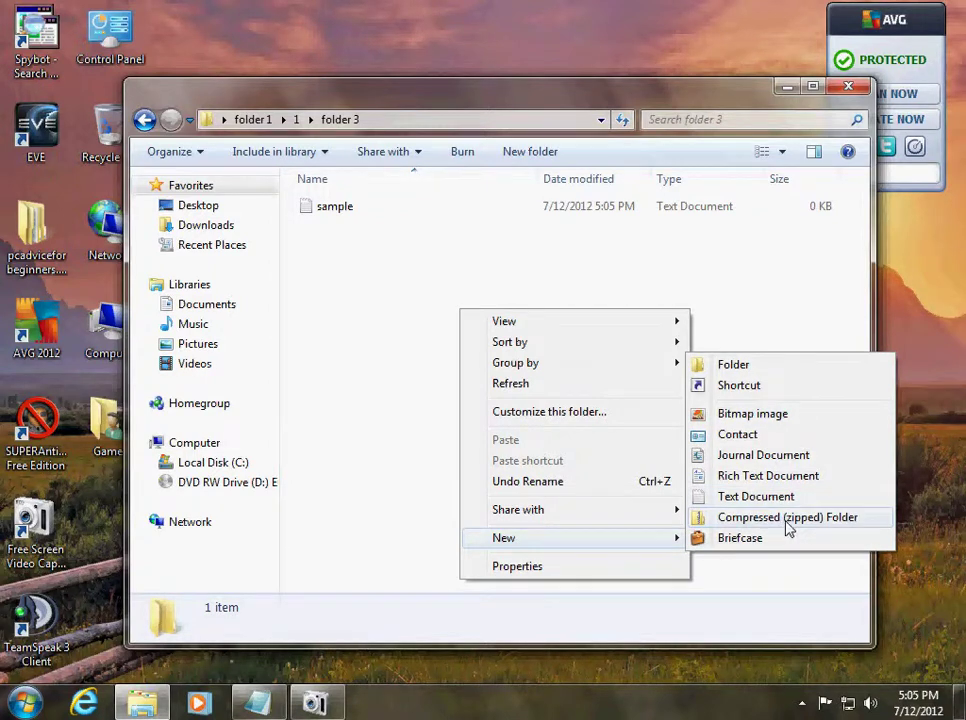
pyautogui.rightClick(485, 438)
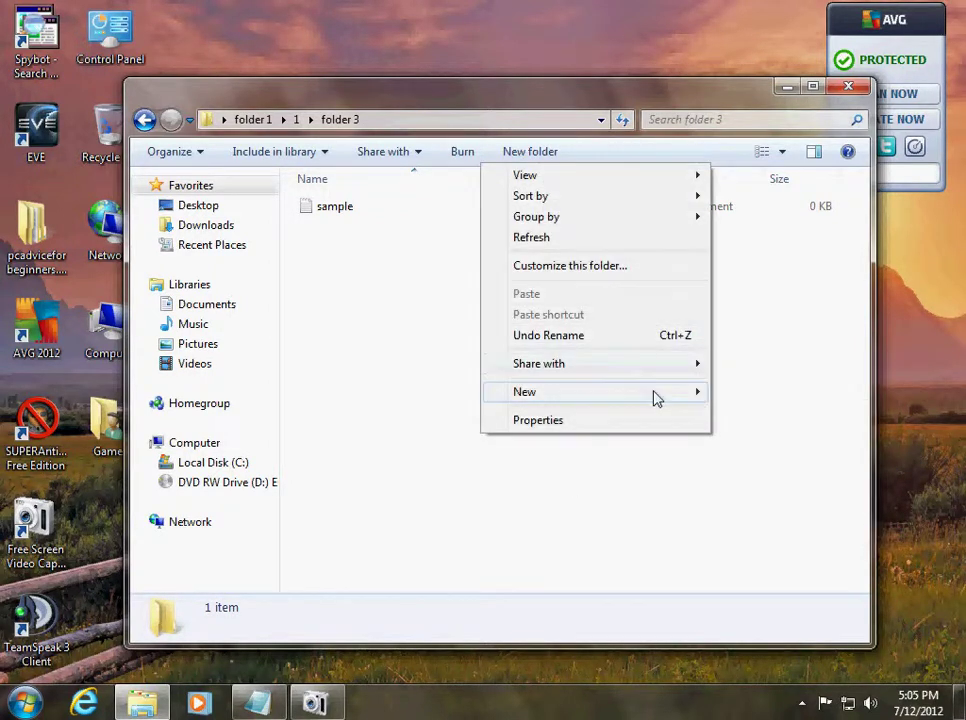
pyautogui.moveTo(657, 396)
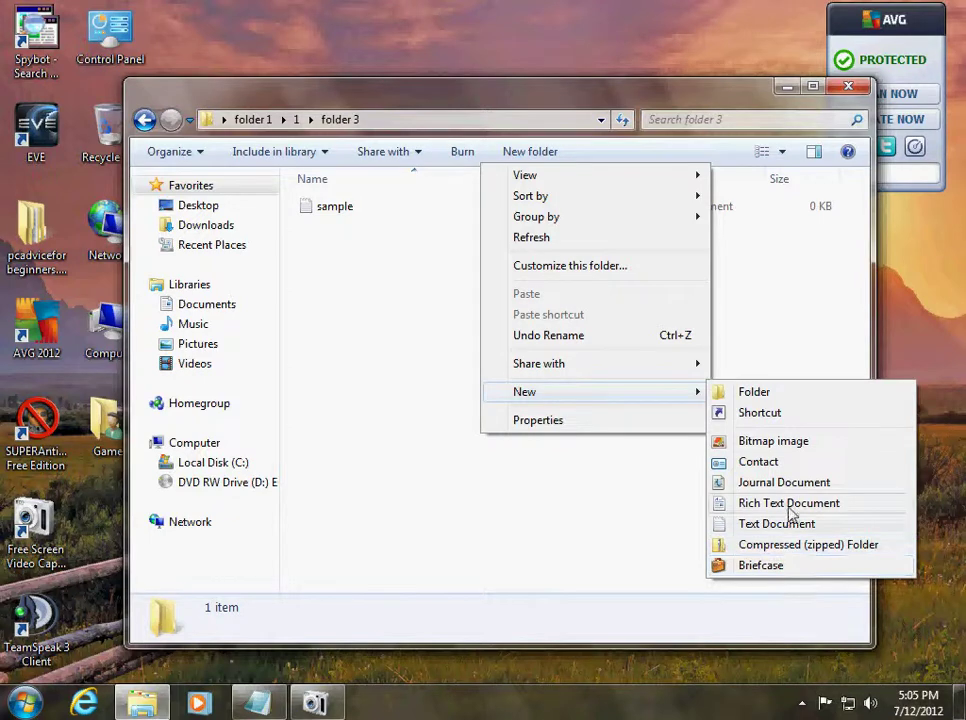
pyautogui.click(515, 455)
pyautogui.click(145, 120)
pyautogui.click(145, 120)
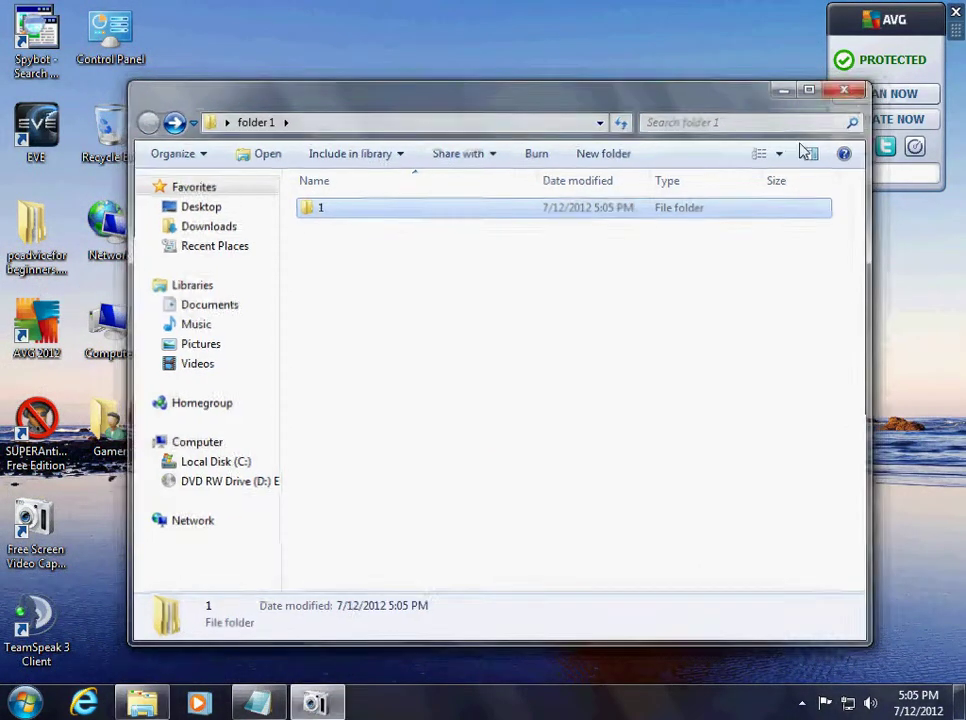
# On the desktop, drag folder 1 under Gamer, then create 'New folder' and drag it under TeamSpeak 3 Client.
pyautogui.press('super+space')
pyautogui.moveTo(410, 345); pyautogui.dragTo(120, 530)
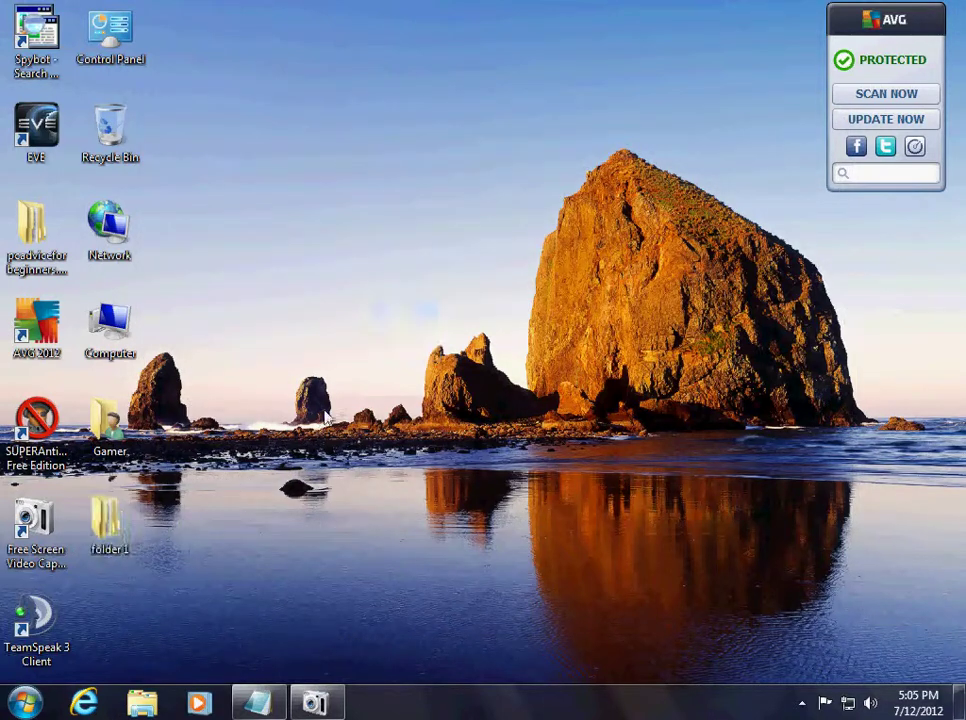
pyautogui.rightClick(323, 312)
pyautogui.moveTo(490, 488)
pyautogui.click(600, 481)
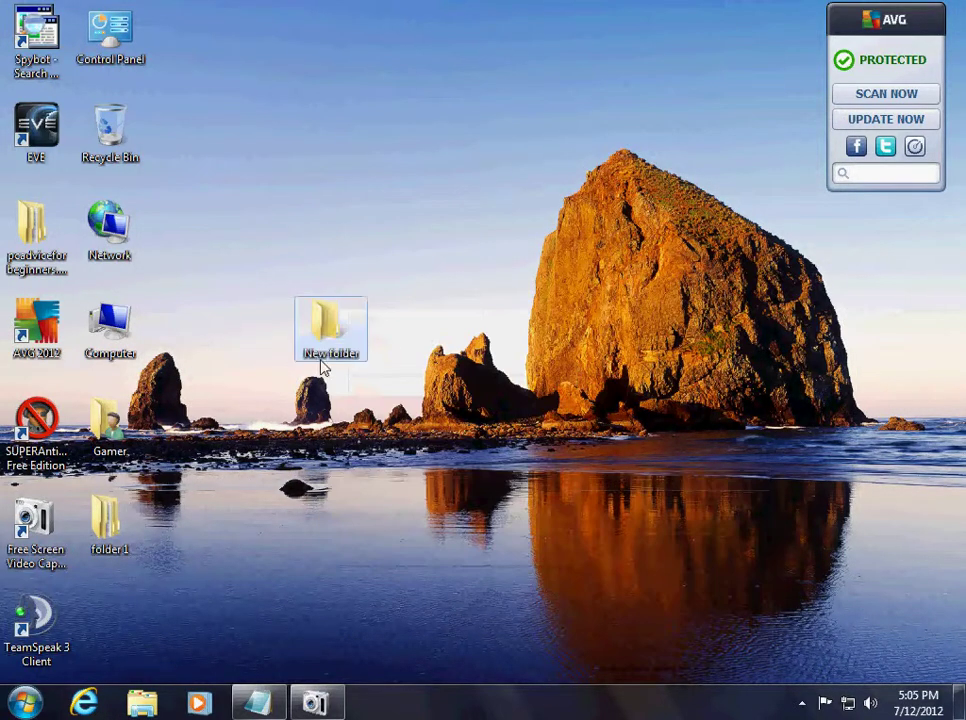
pyautogui.moveTo(330, 330); pyautogui.dragTo(100, 630)
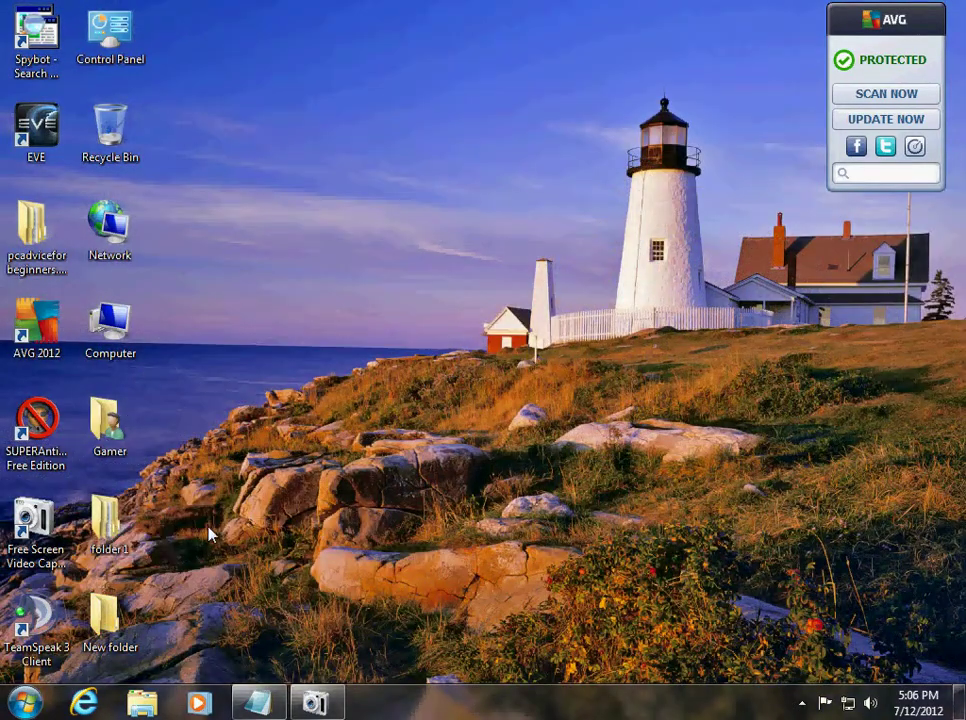
# Open folder 1's Properties and review Sharing, Security and Advanced attributes without changes.
pyautogui.rightClick(124, 524)
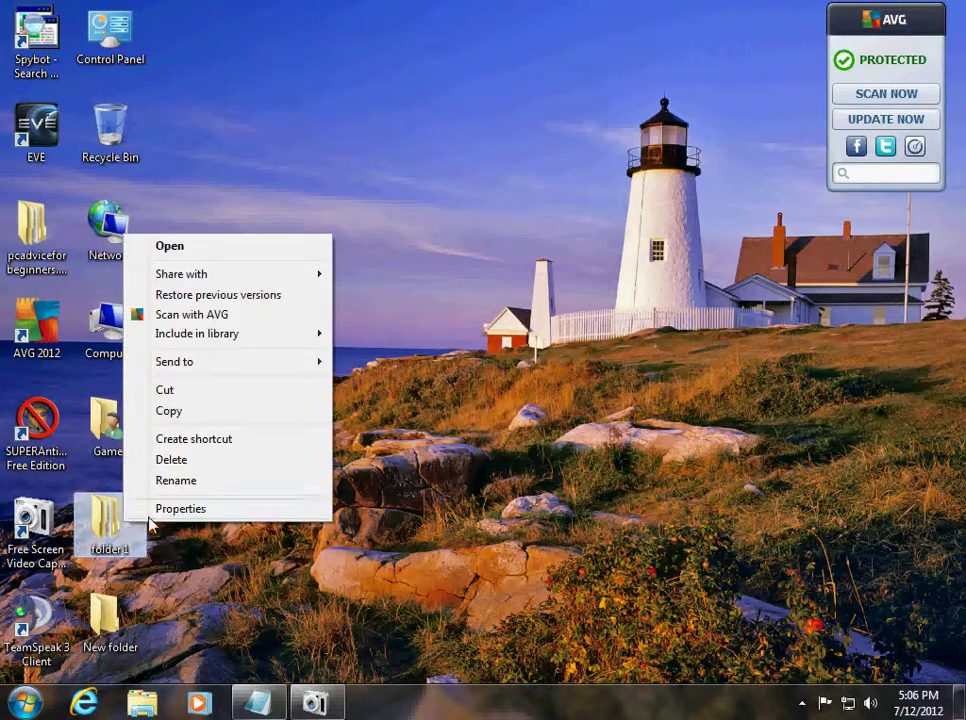
pyautogui.click(168, 510)
pyautogui.moveTo(356, 231); pyautogui.dragTo(424, 234)
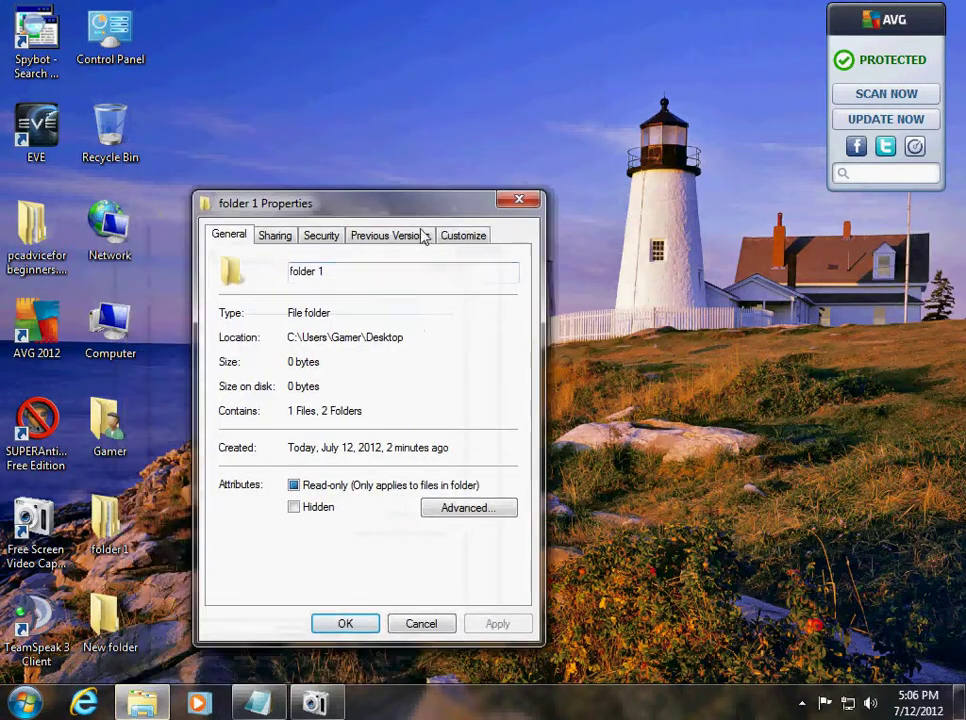
pyautogui.click(276, 237)
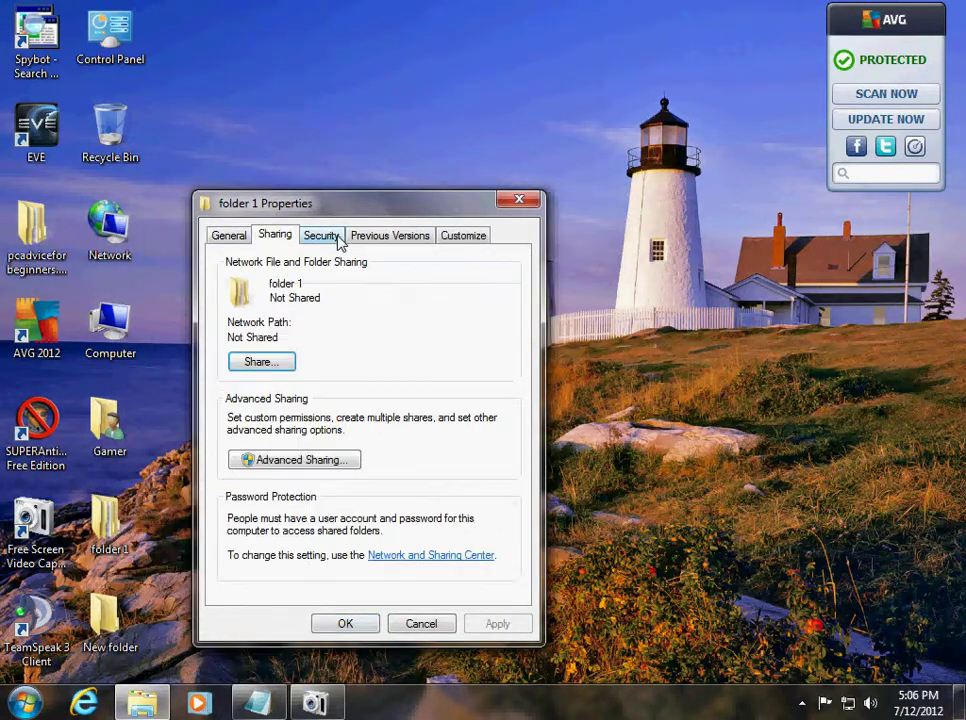
pyautogui.click(336, 240)
pyautogui.click(276, 236)
pyautogui.click(229, 236)
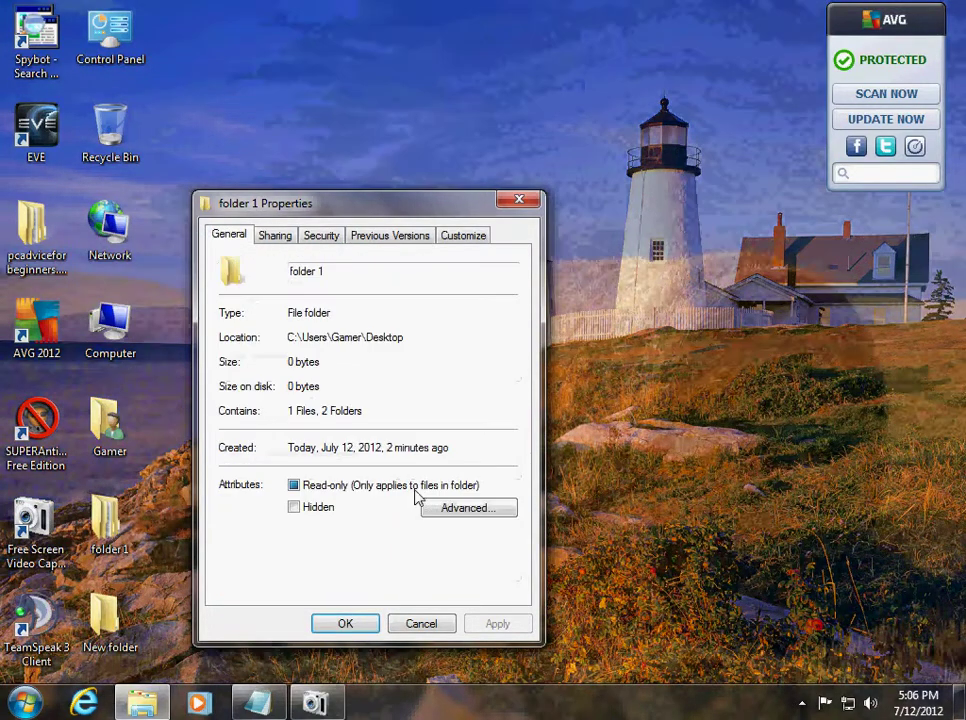
pyautogui.click(457, 510)
pyautogui.click(556, 244)
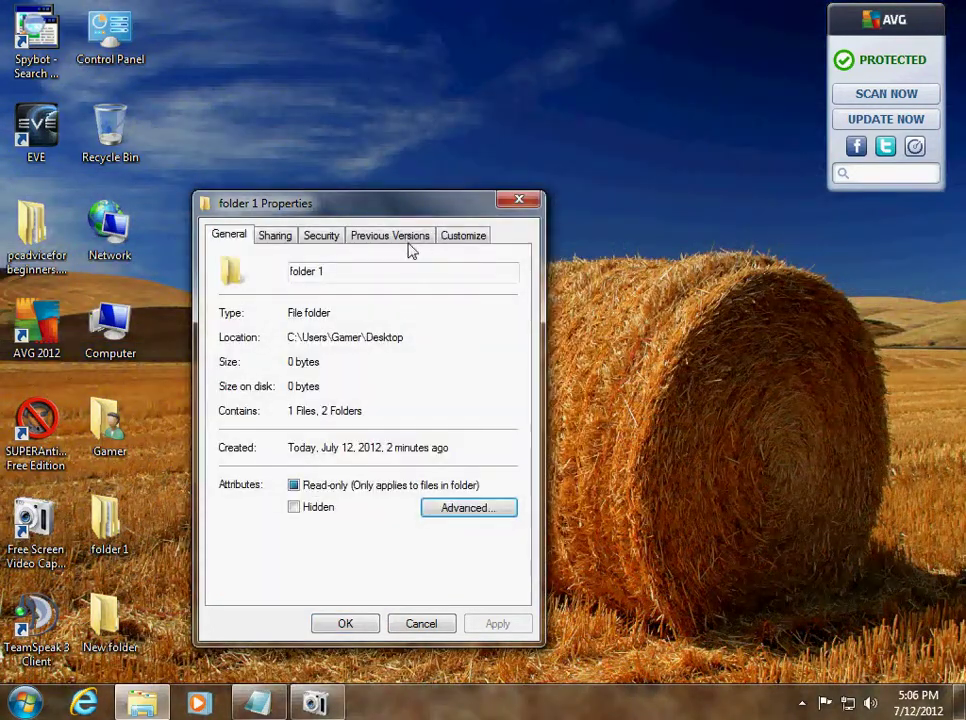
# In Customize, set folder 1's icon to the globe and apply it.
pyautogui.click(458, 236)
pyautogui.moveTo(390, 208); pyautogui.dragTo(365, 204)
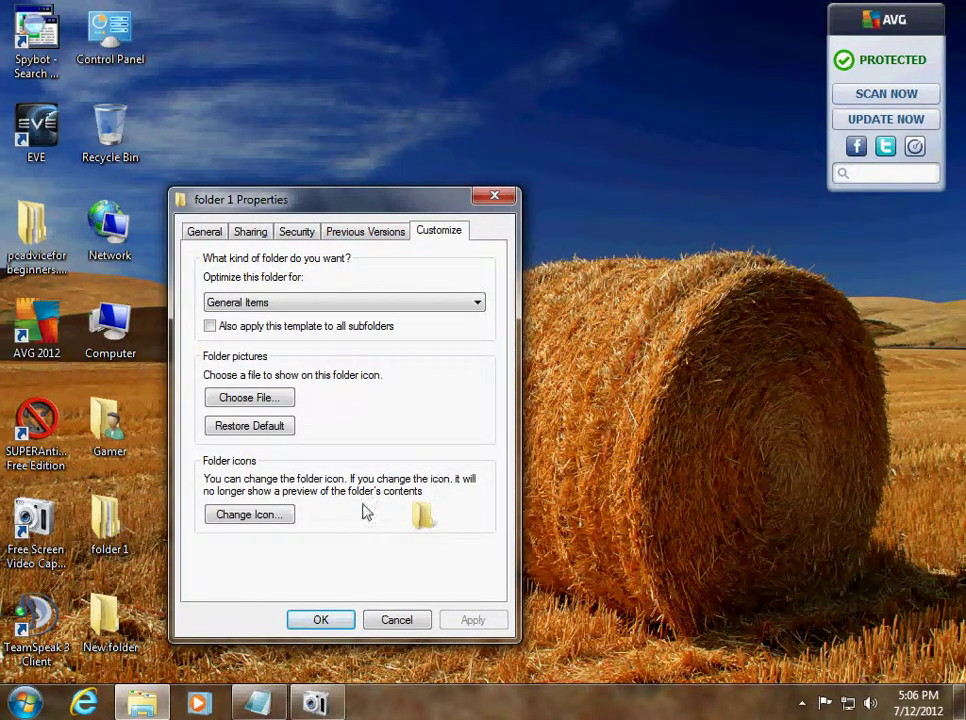
pyautogui.click(266, 518)
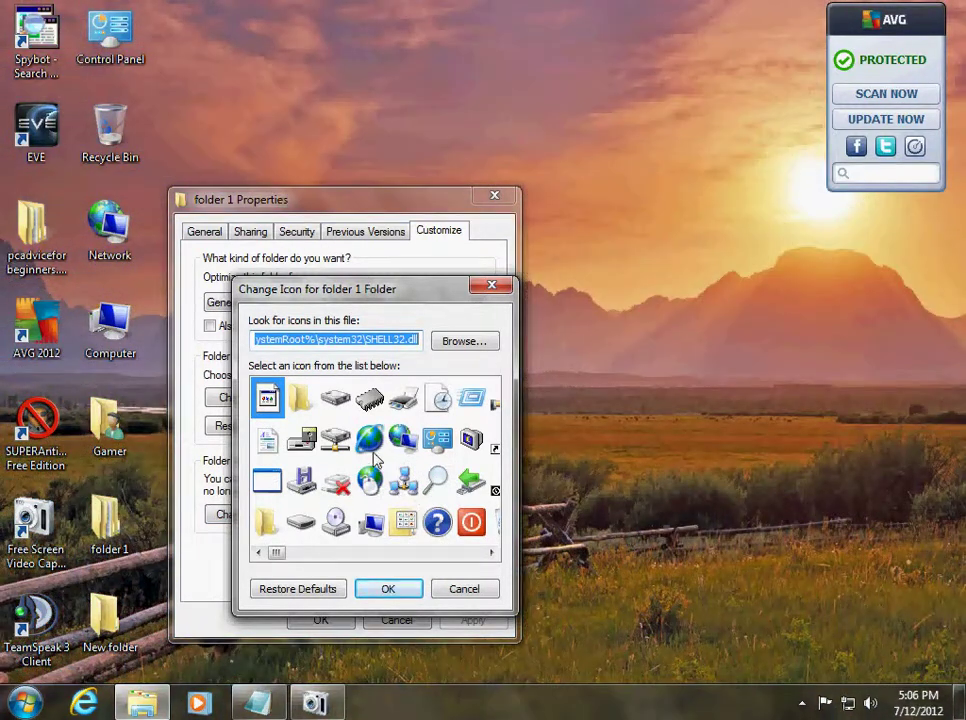
pyautogui.click(374, 451)
pyautogui.click(390, 590)
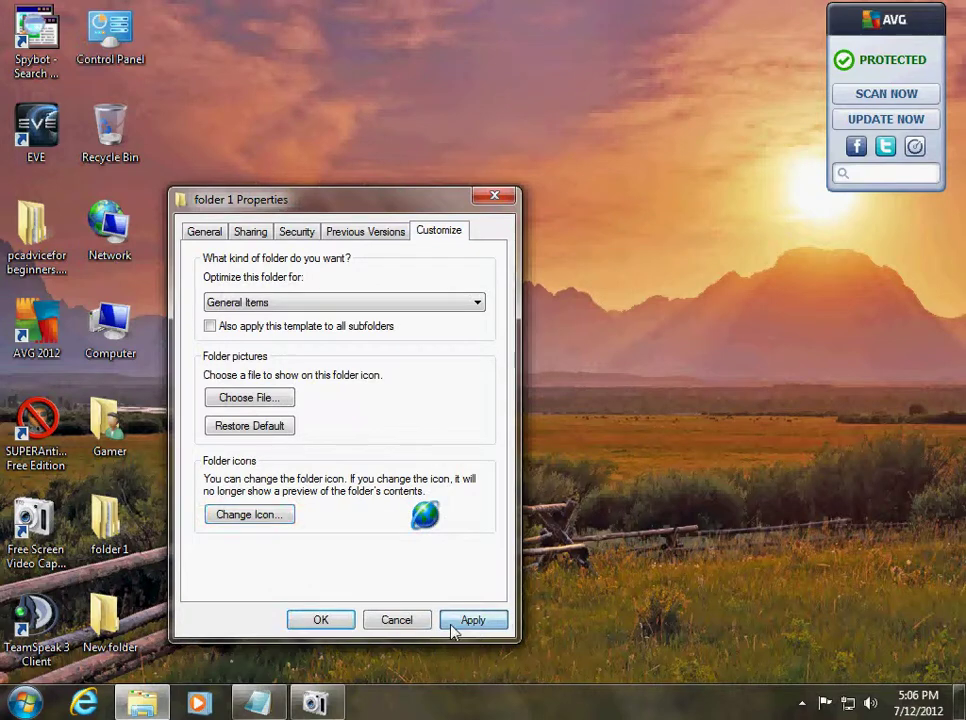
pyautogui.click(452, 622)
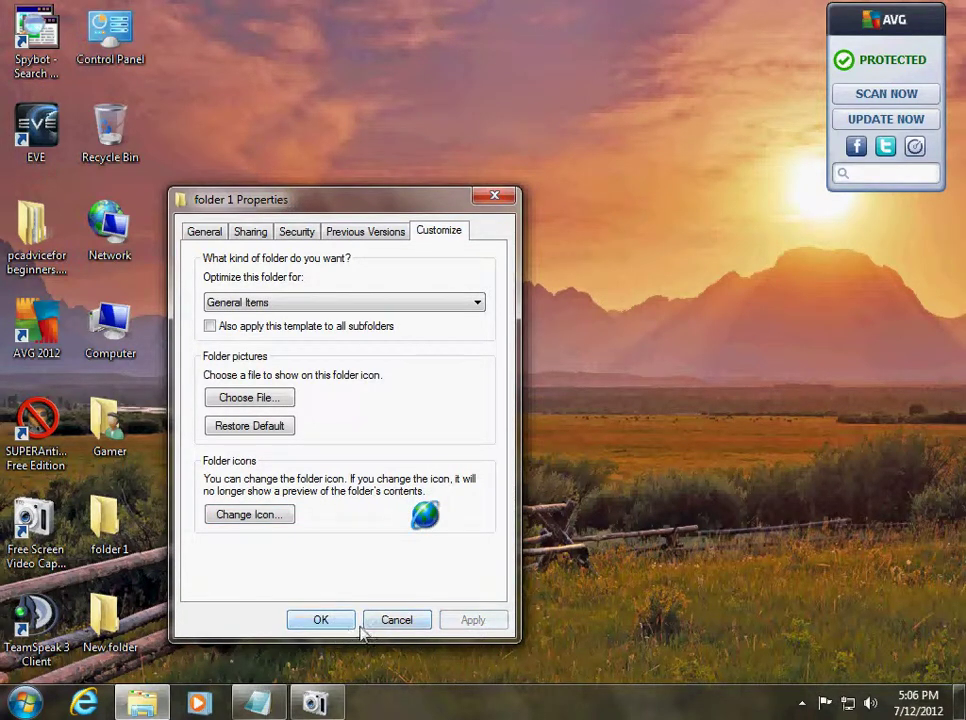
pyautogui.click(338, 626)
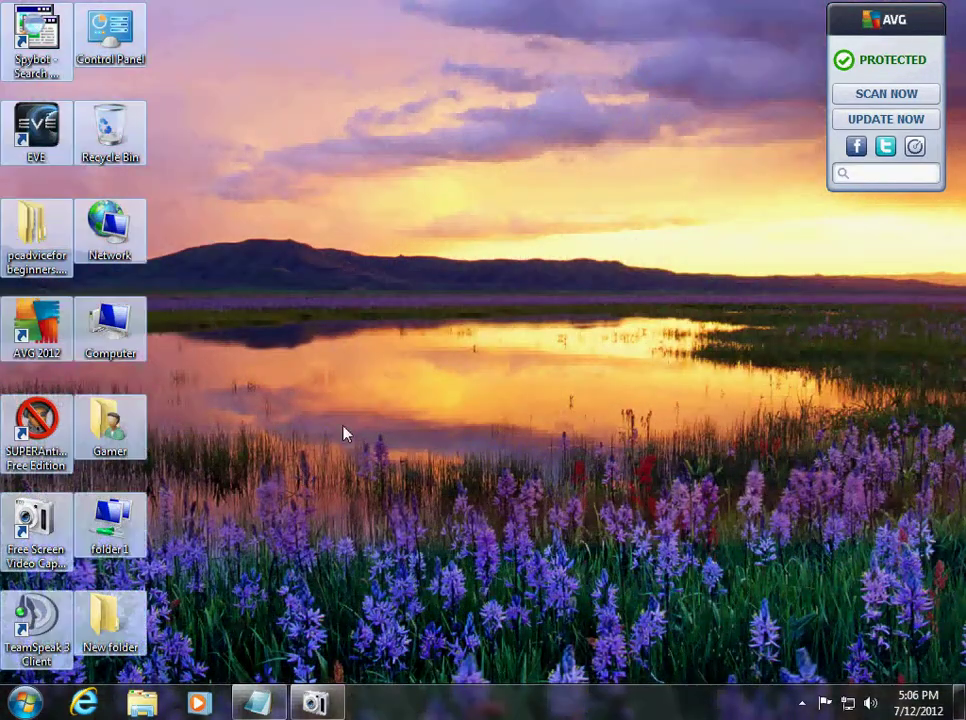
pyautogui.click(128, 525)
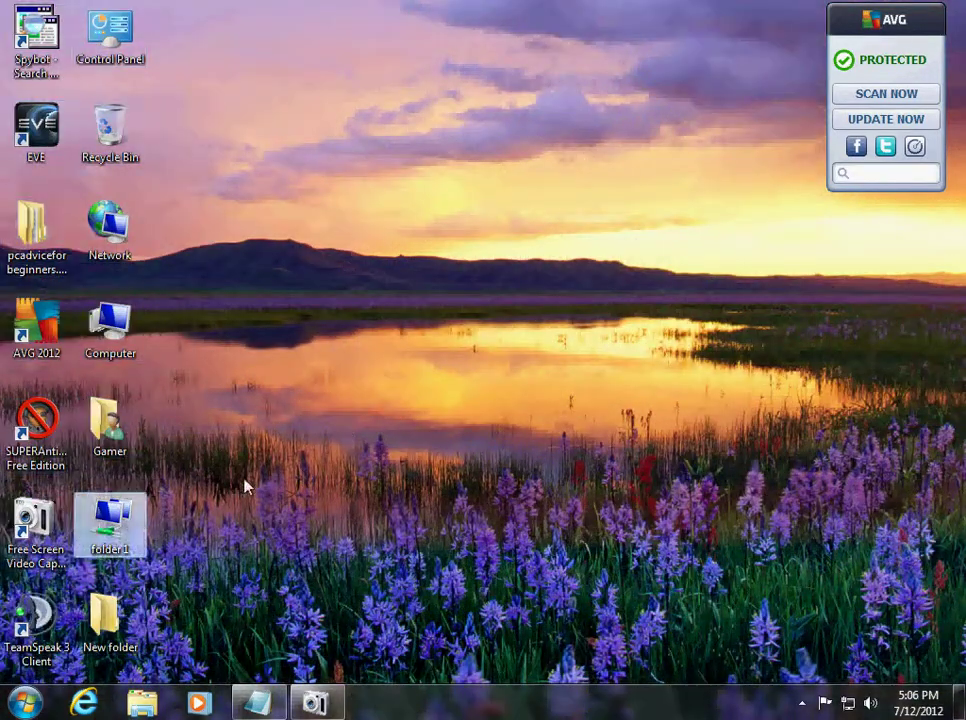
pyautogui.moveTo(263, 2); pyautogui.dragTo(2, 684)
pyautogui.click(115, 600)
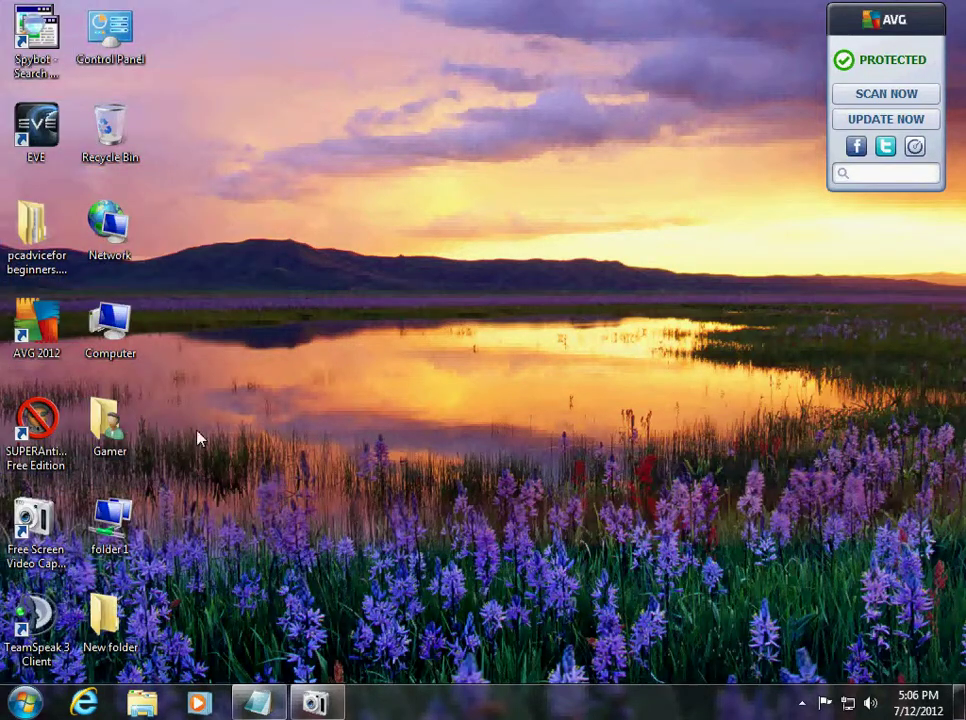